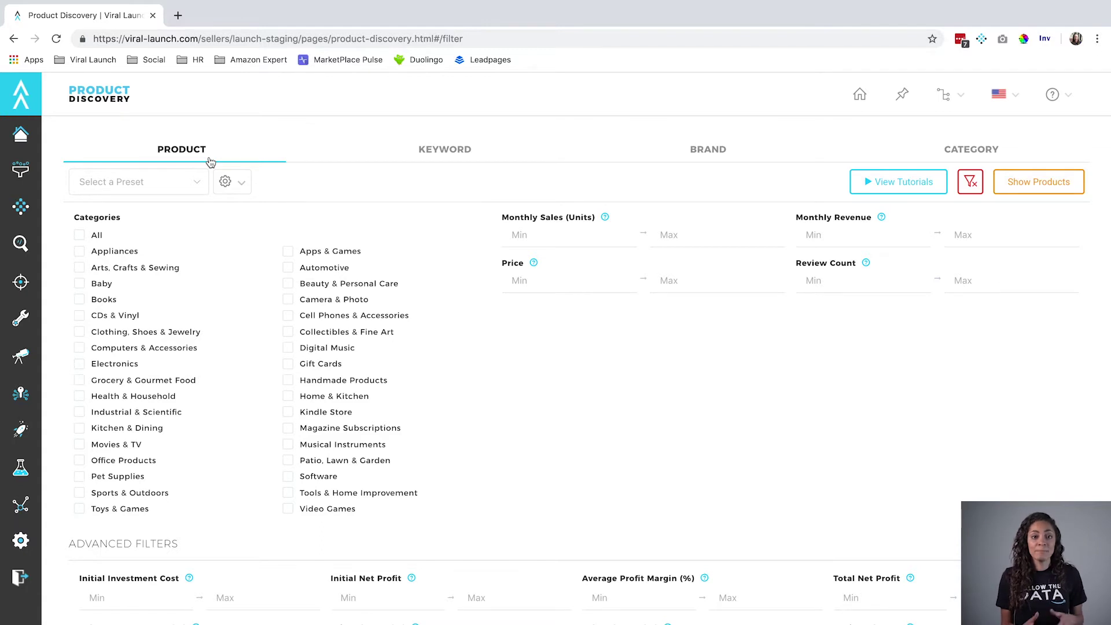
# - Search Baby products with monthly revenue of 10000 to 20000, then browse the results back to the top
pyautogui.click(79, 283)
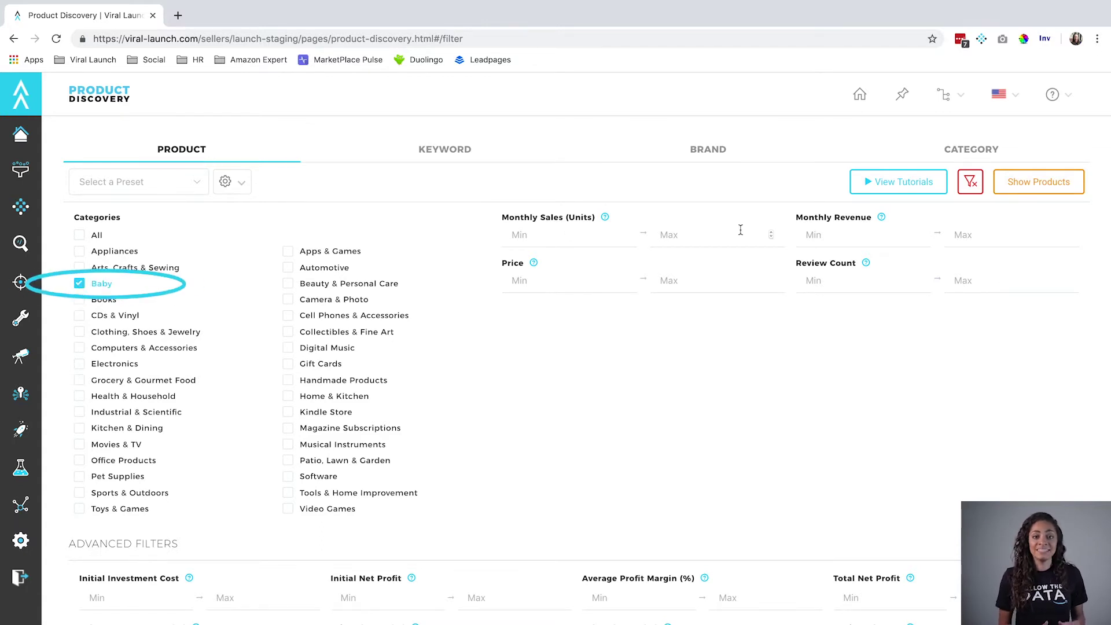
pyautogui.click(829, 234)
pyautogui.write('10')
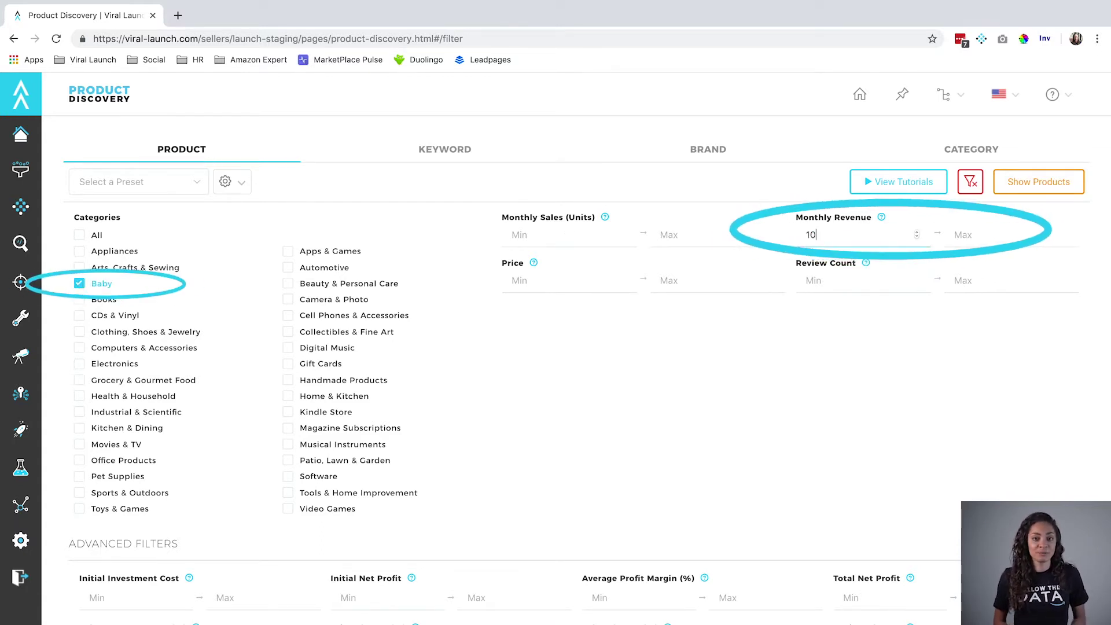
pyautogui.write('000')
pyautogui.click(993, 238)
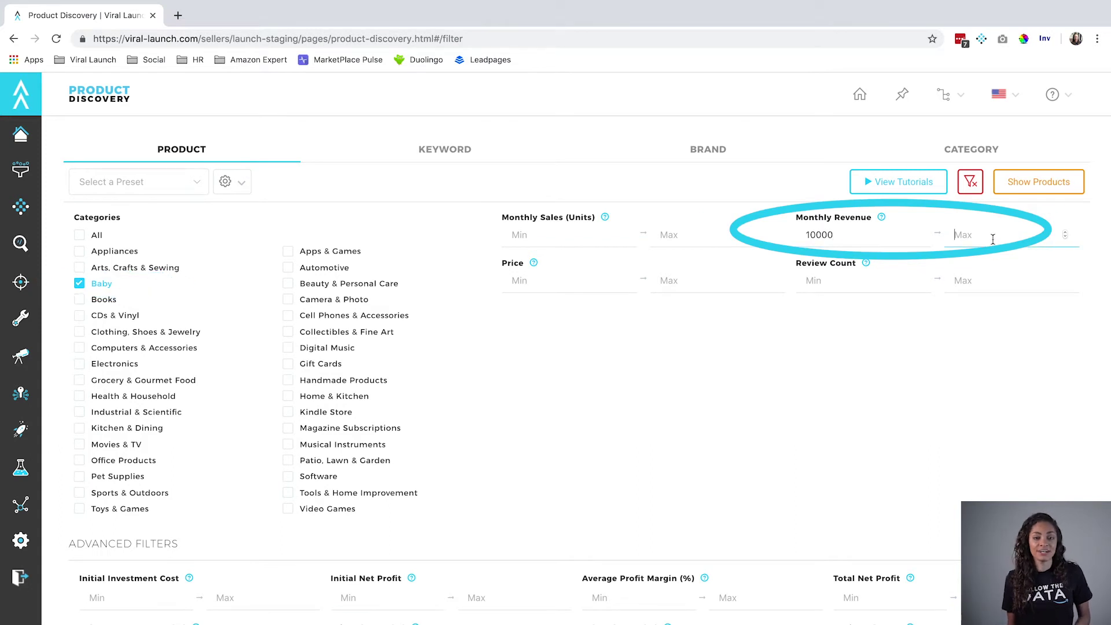
pyautogui.write('20000')
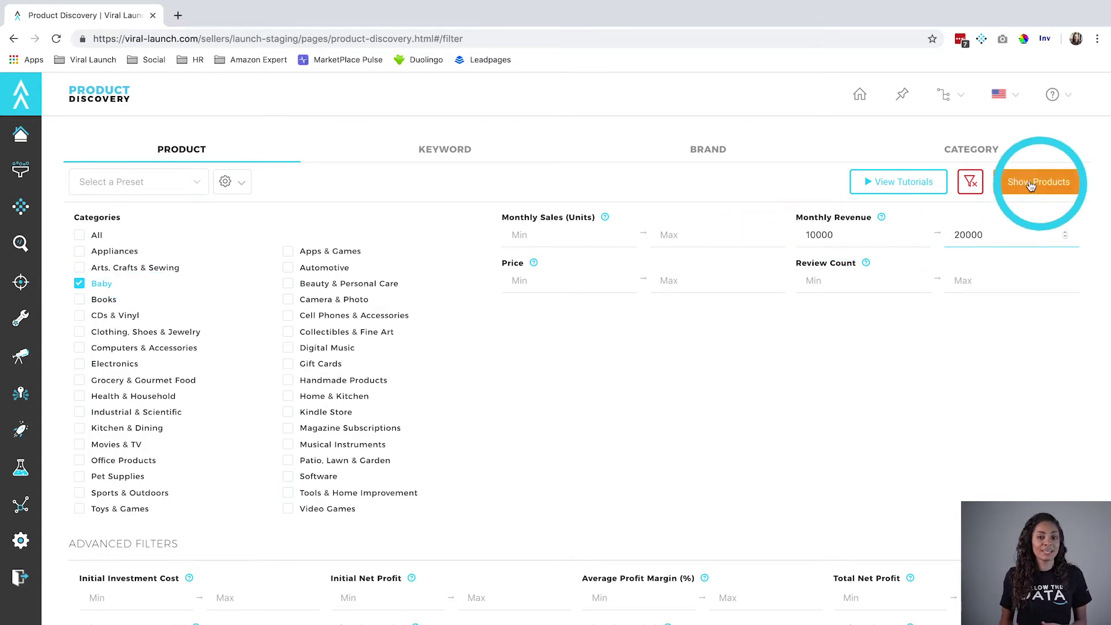
pyautogui.click(1030, 185)
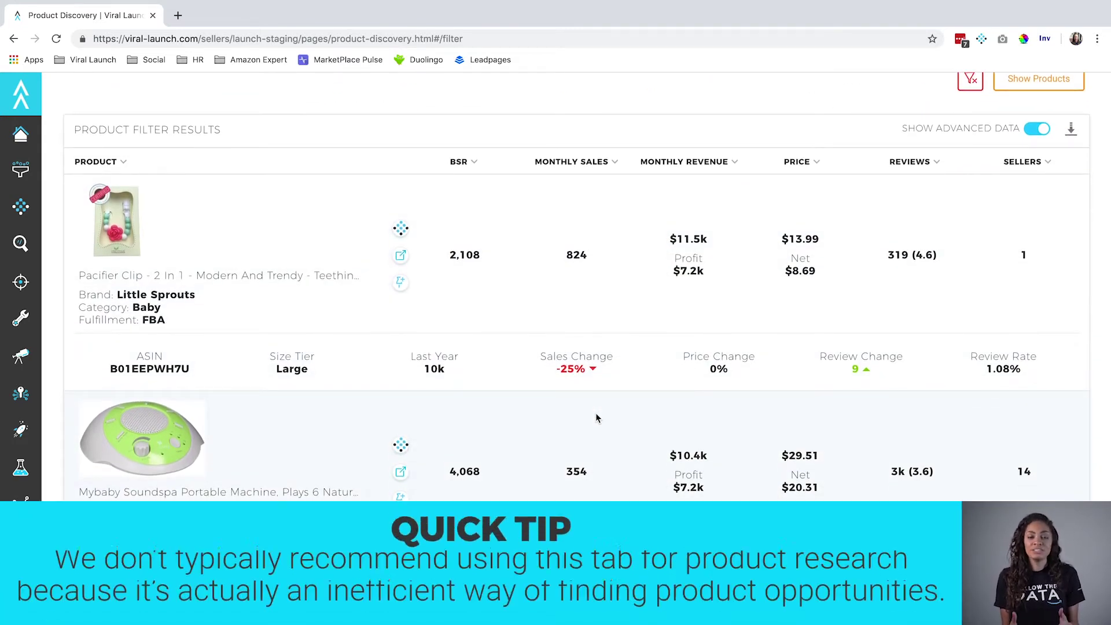
pyautogui.scroll(-6, 598, 418)
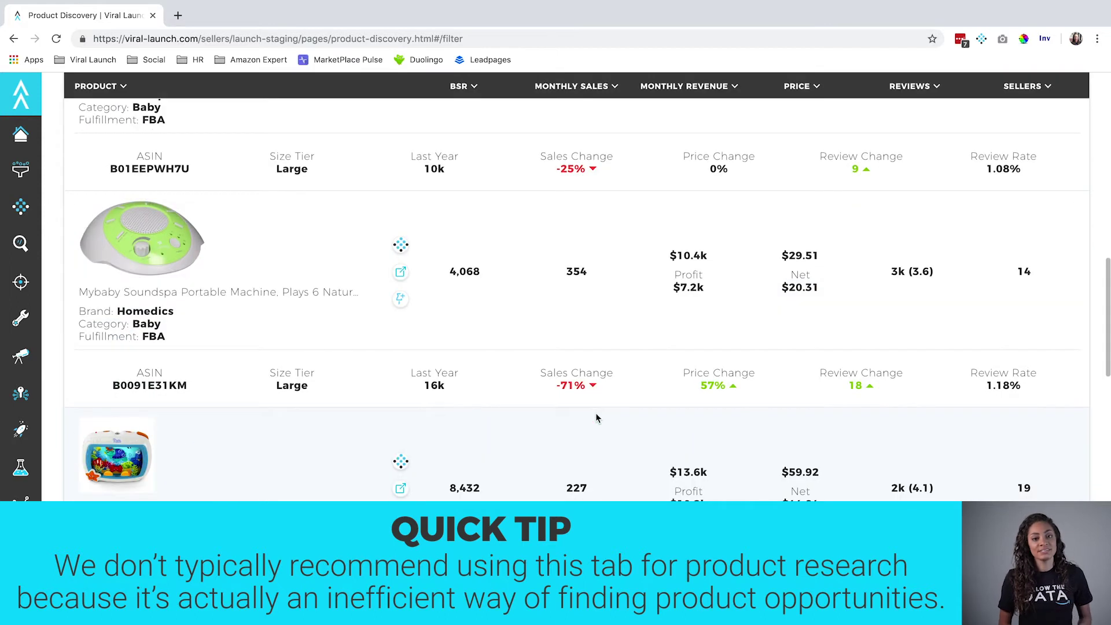
pyautogui.scroll(-3, 597, 417)
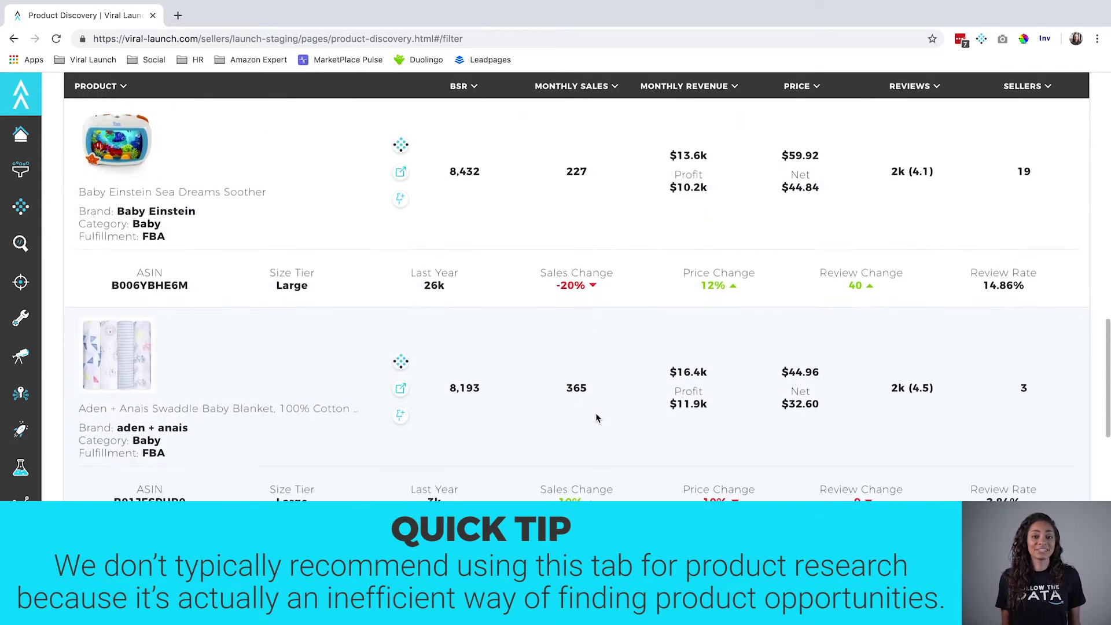
pyautogui.scroll(6, 597, 418)
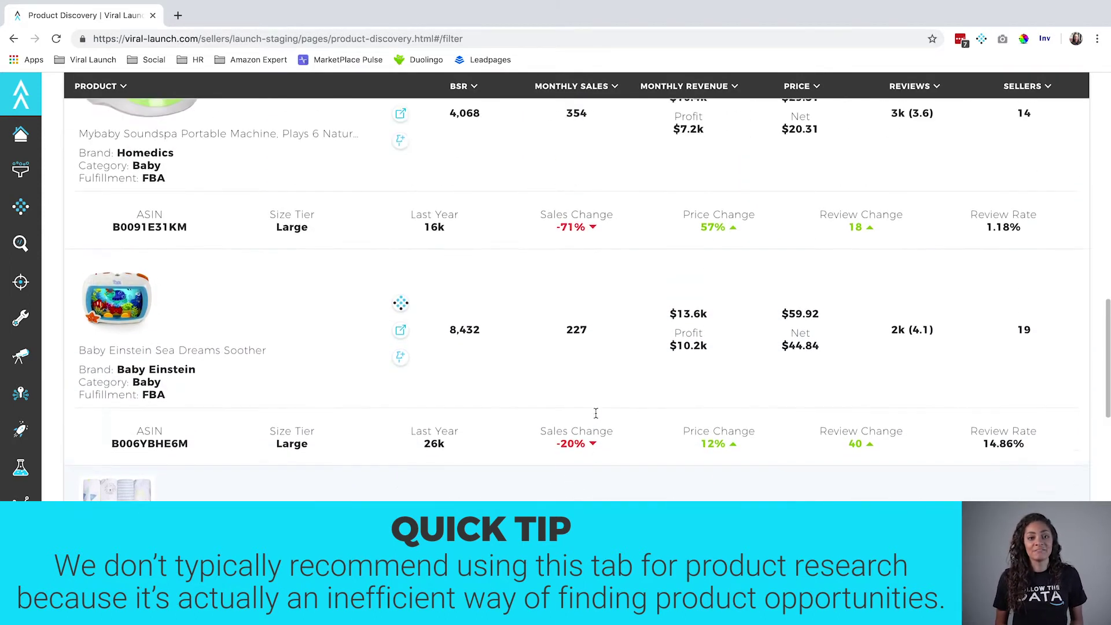
pyautogui.scroll(4, 598, 418)
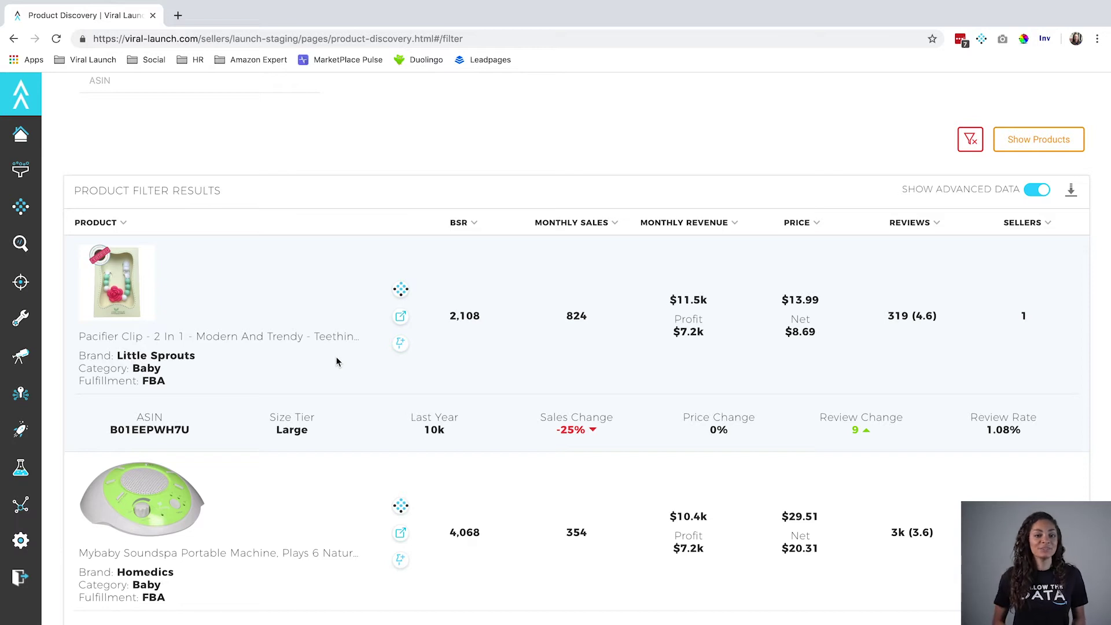
pyautogui.scroll(15, 336, 362)
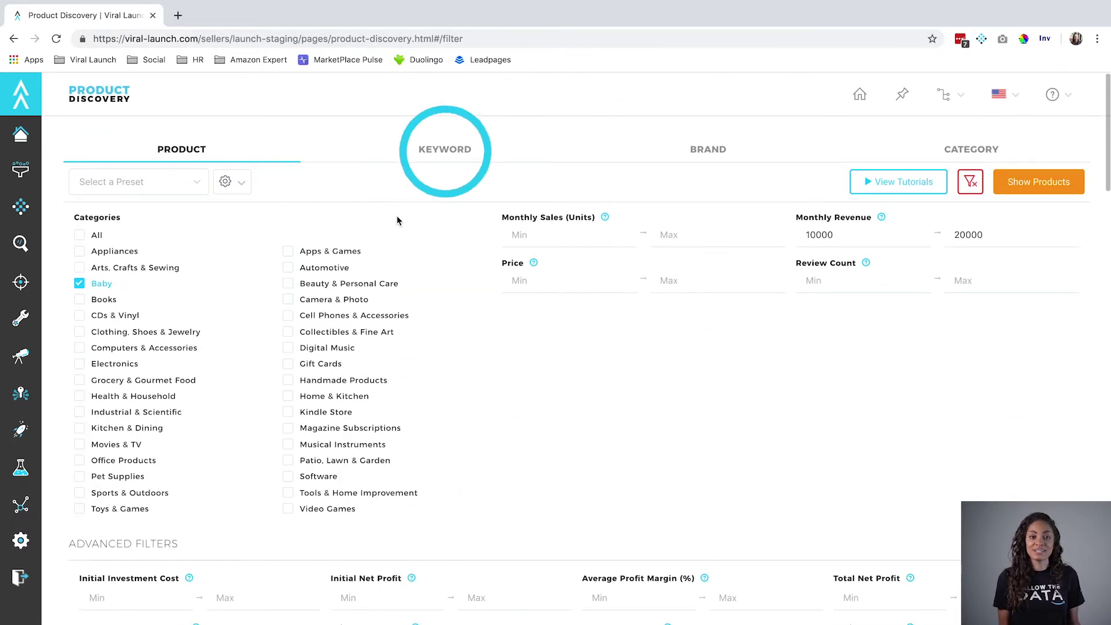
# - Switch to the Keyword filters, then check and uncheck Clothing, Shoes & Jewelry
pyautogui.click(447, 161)
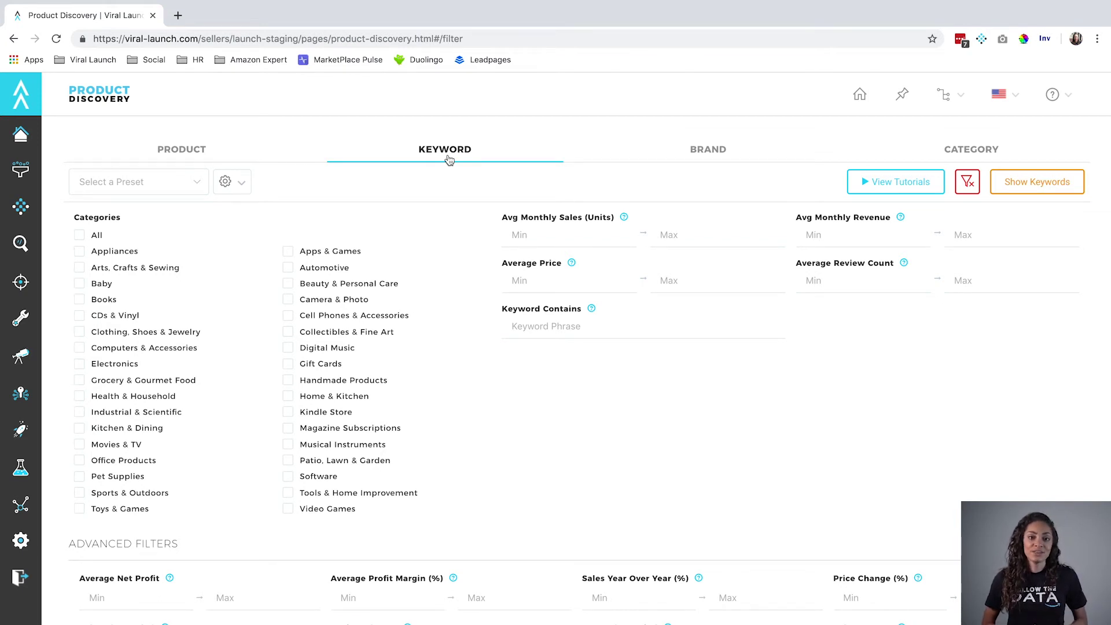
pyautogui.click(196, 184)
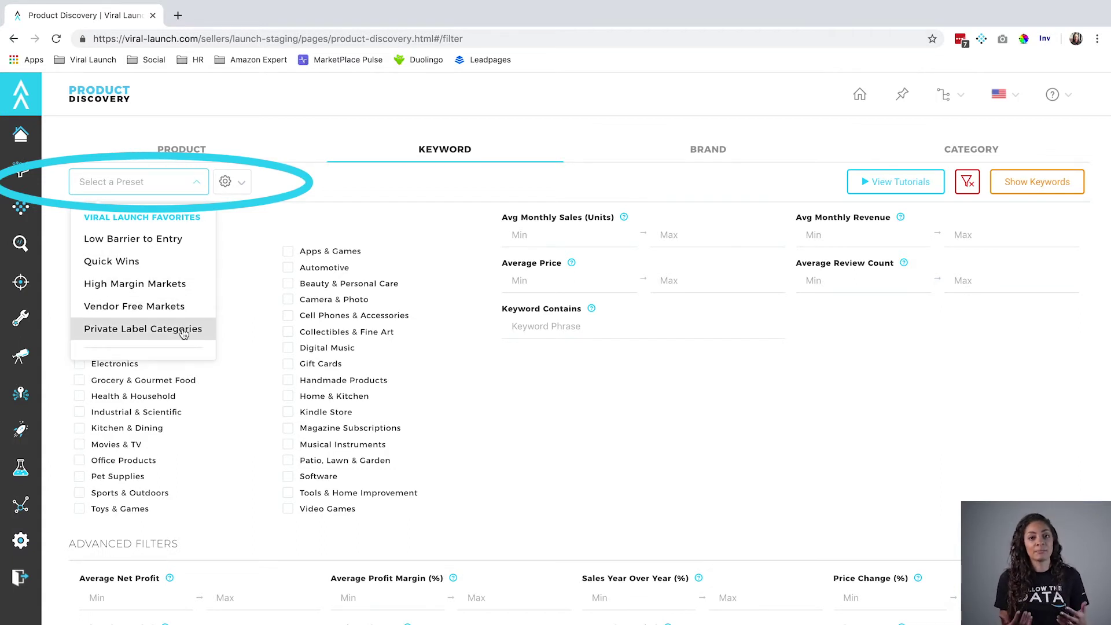
pyautogui.click(237, 333)
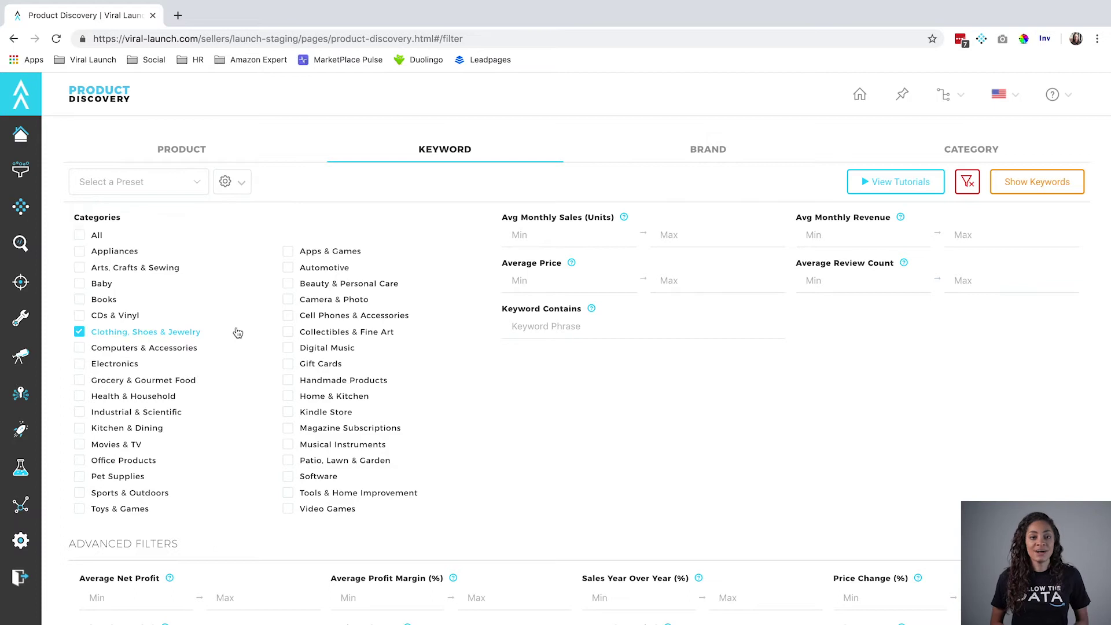
pyautogui.click(84, 334)
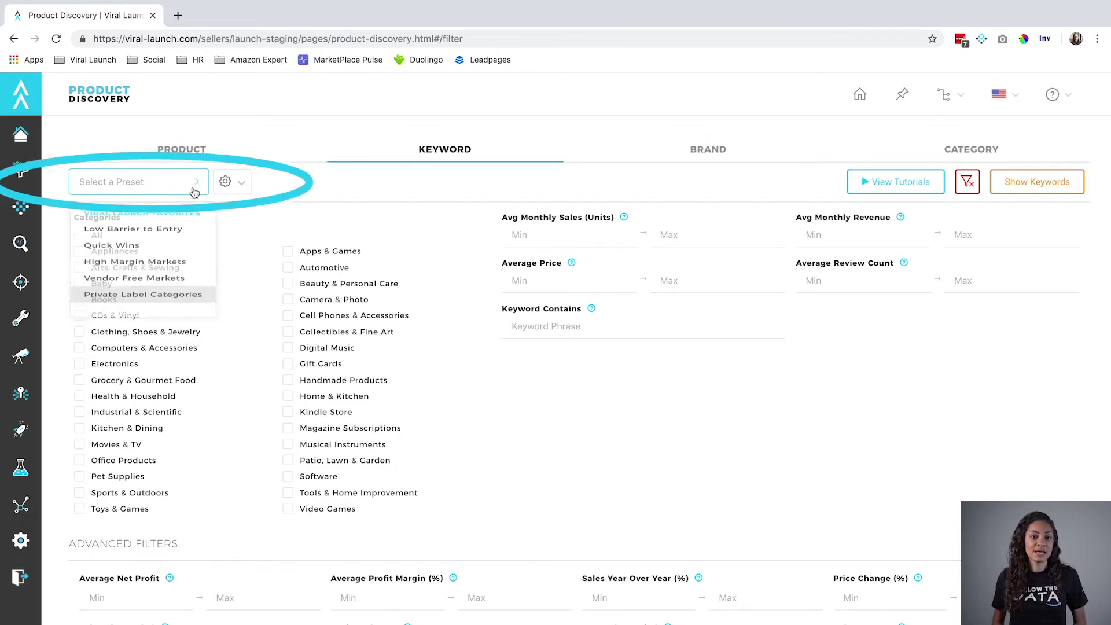
# - Apply the Private Label Categories preset with Avg Monthly Revenue min 8000 and Average Review Count max 150
pyautogui.click(156, 326)
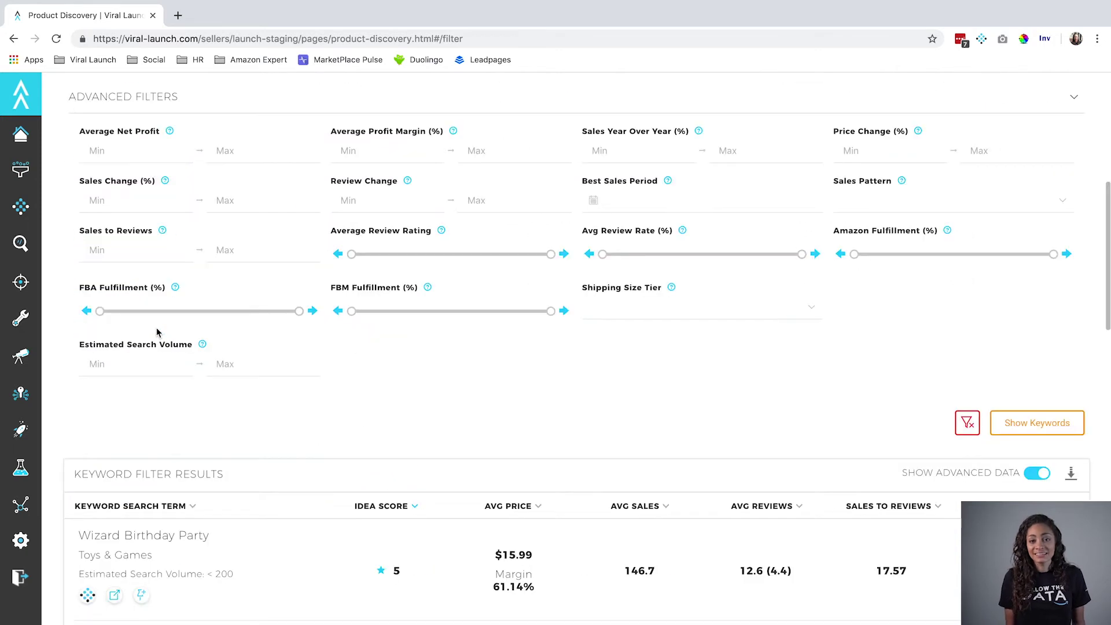
pyautogui.scroll(8, 156, 332)
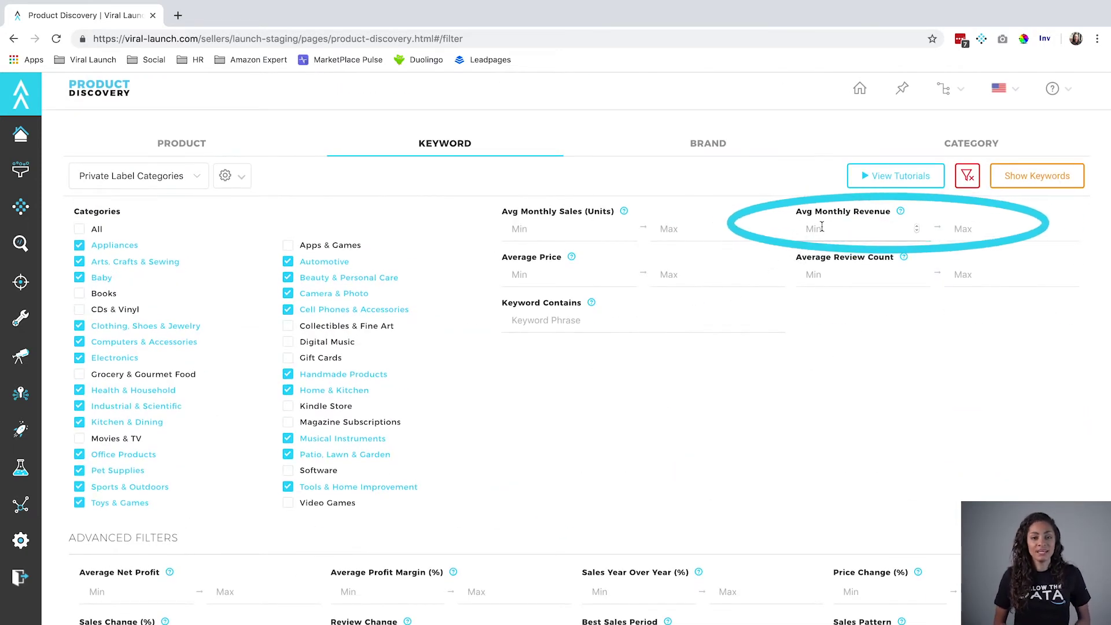
pyautogui.write('8000')
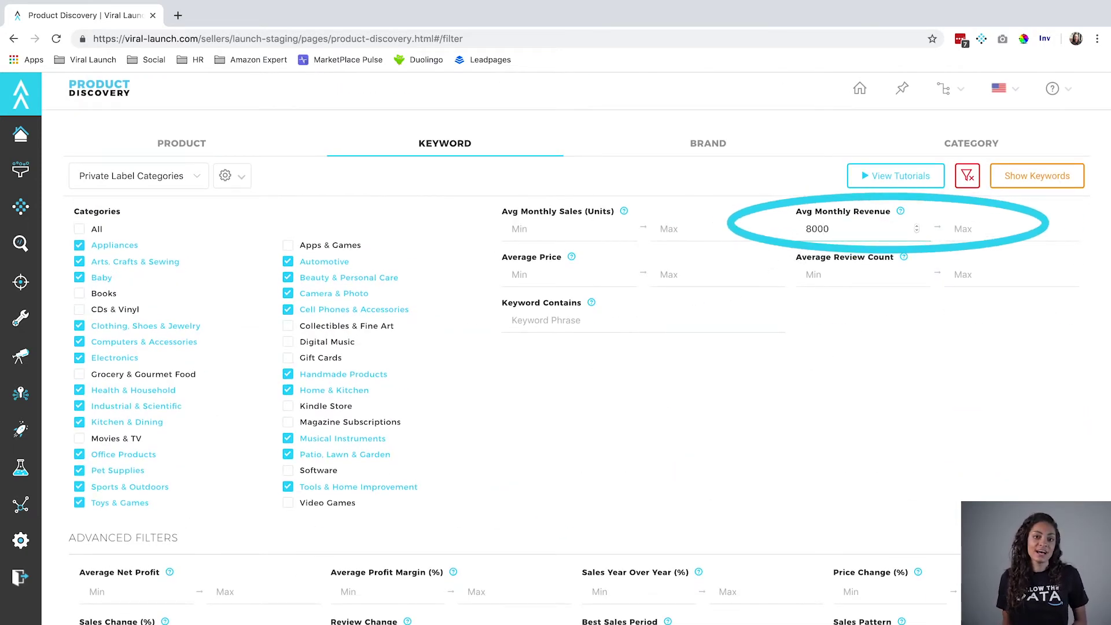
pyautogui.click(969, 275)
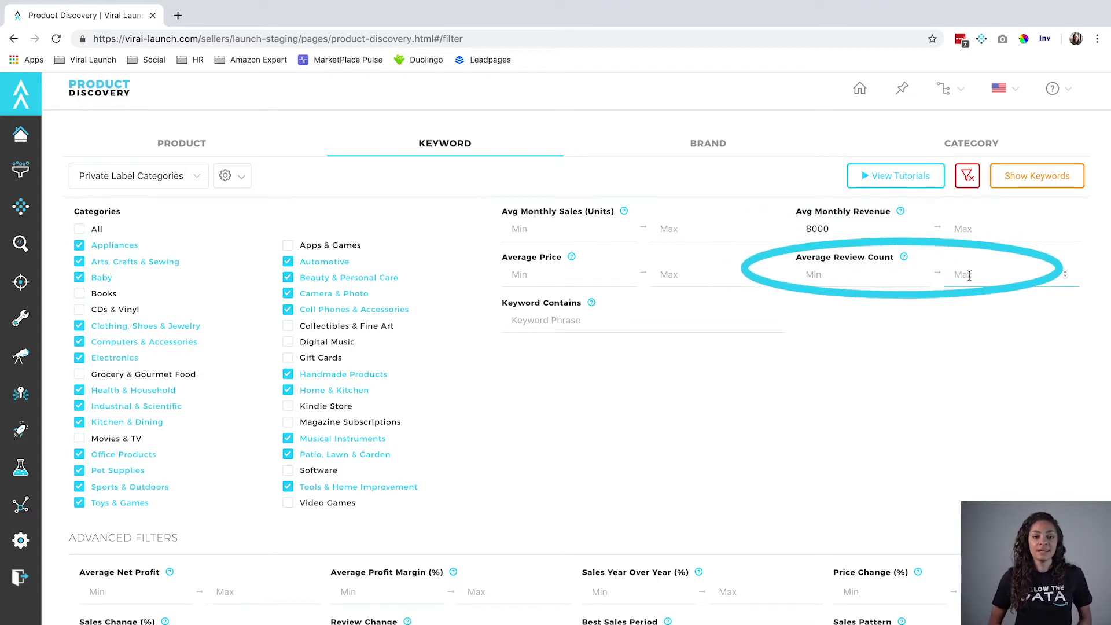
pyautogui.write('150')
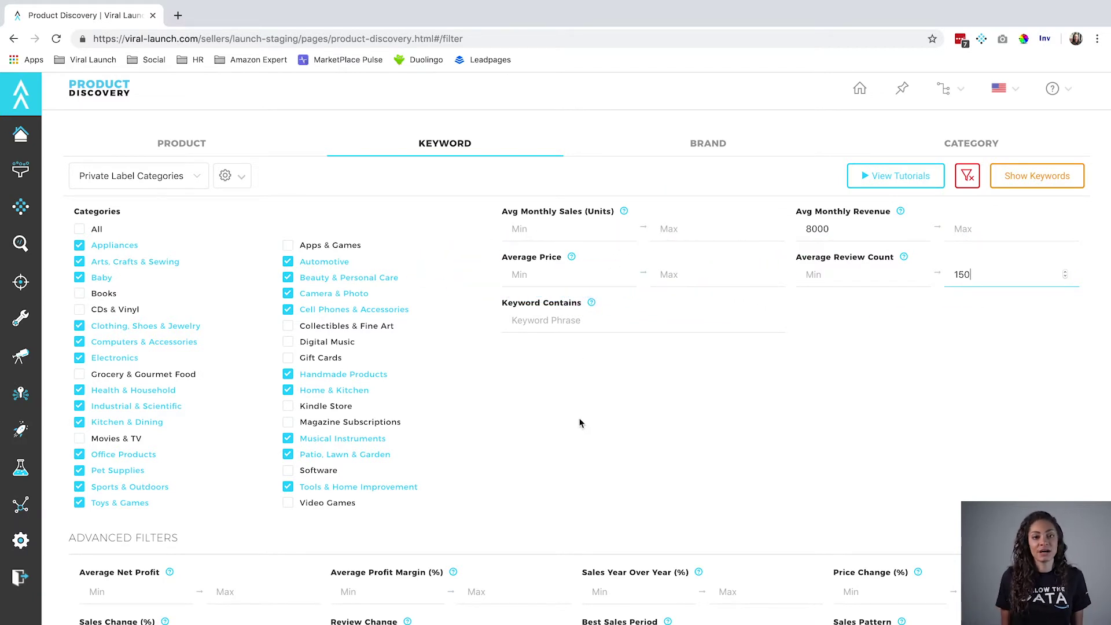
pyautogui.scroll(-5, 580, 423)
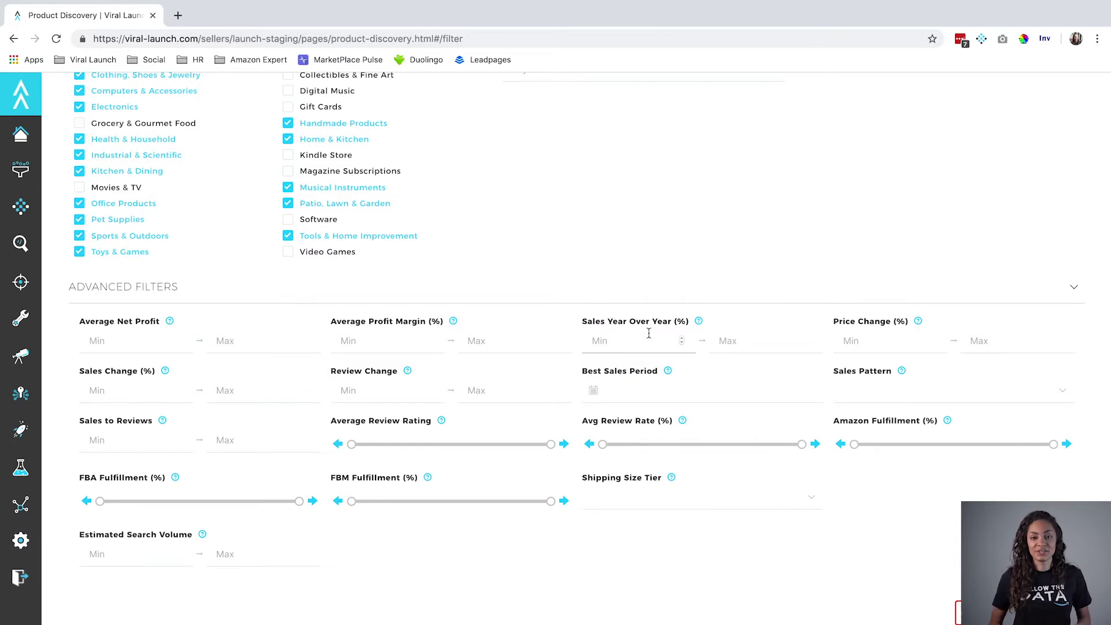
pyautogui.click(595, 394)
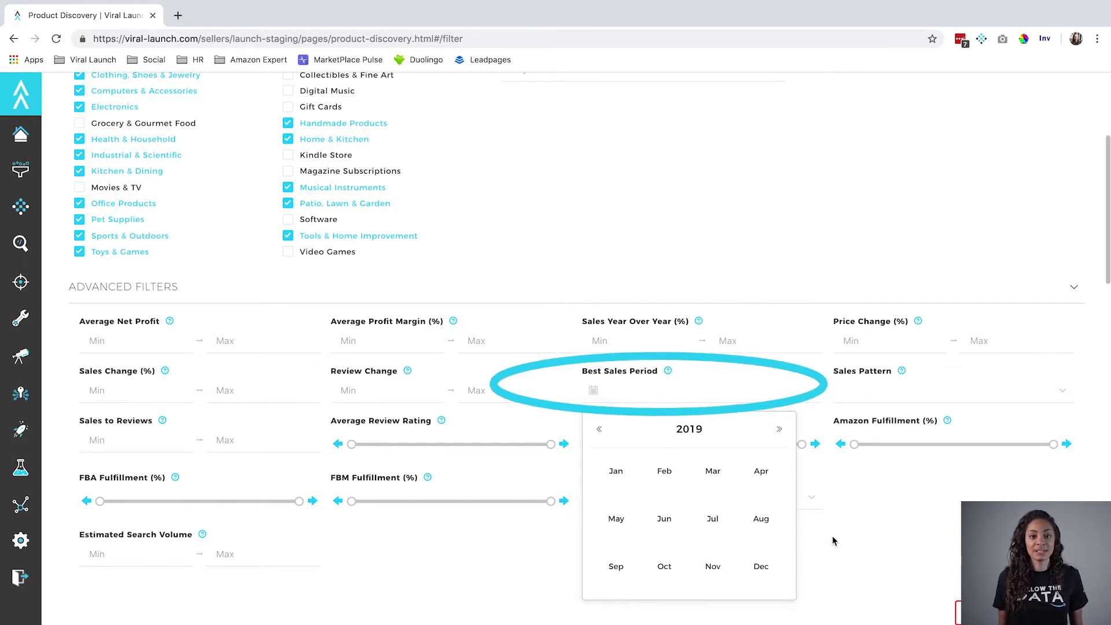
pyautogui.click(915, 400)
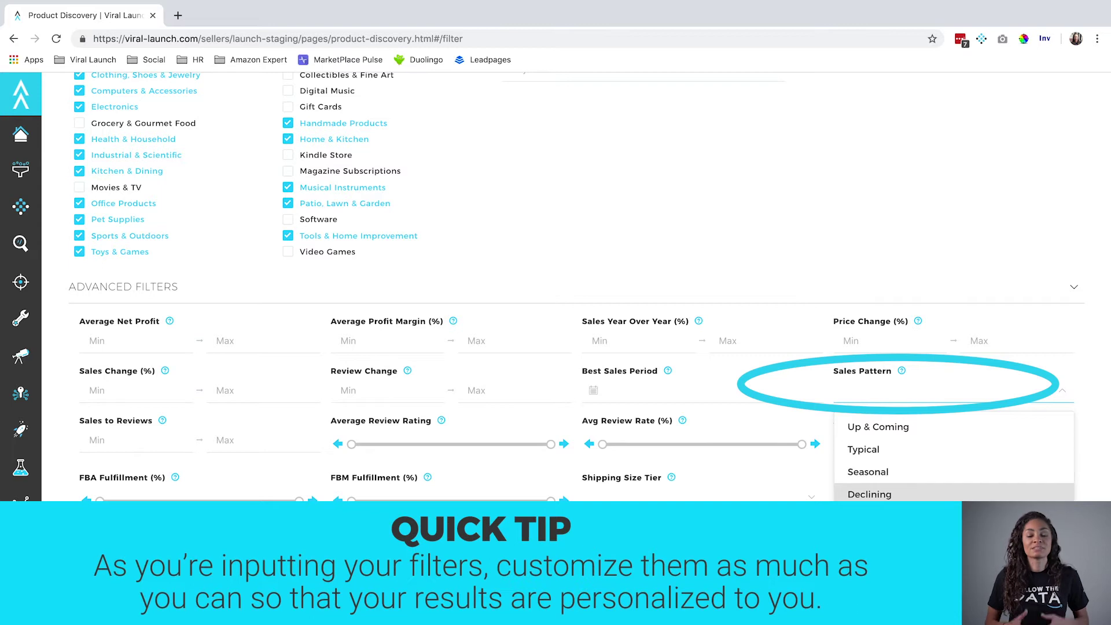
pyautogui.press('Escape')
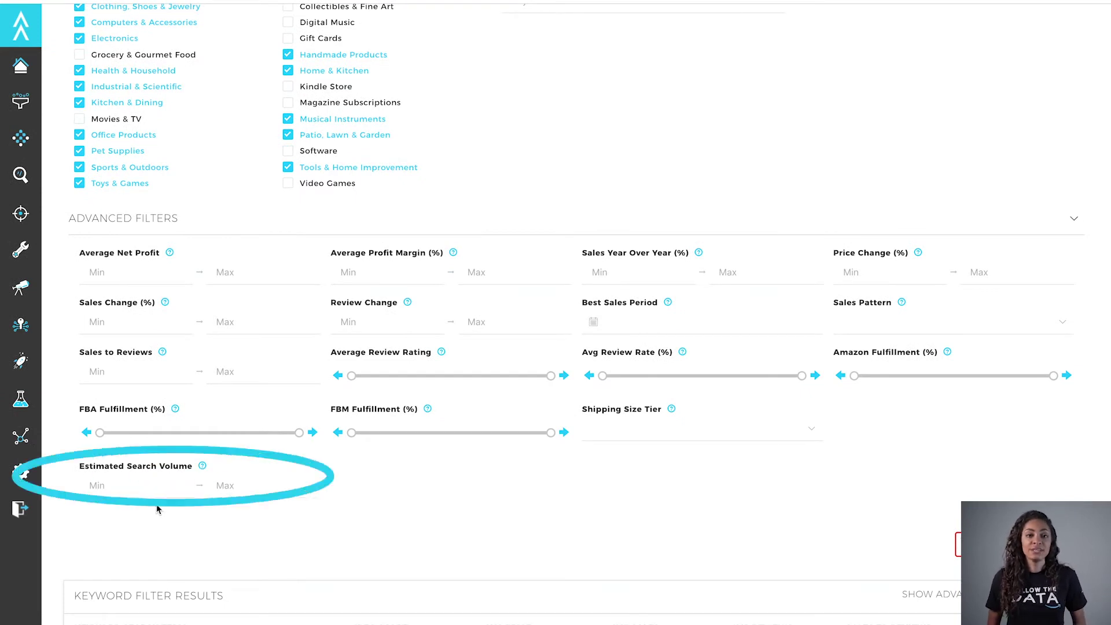
# - Enter 5000 as the Estimated Search Volume minimum
pyautogui.click(106, 485)
pyautogui.write('5000')
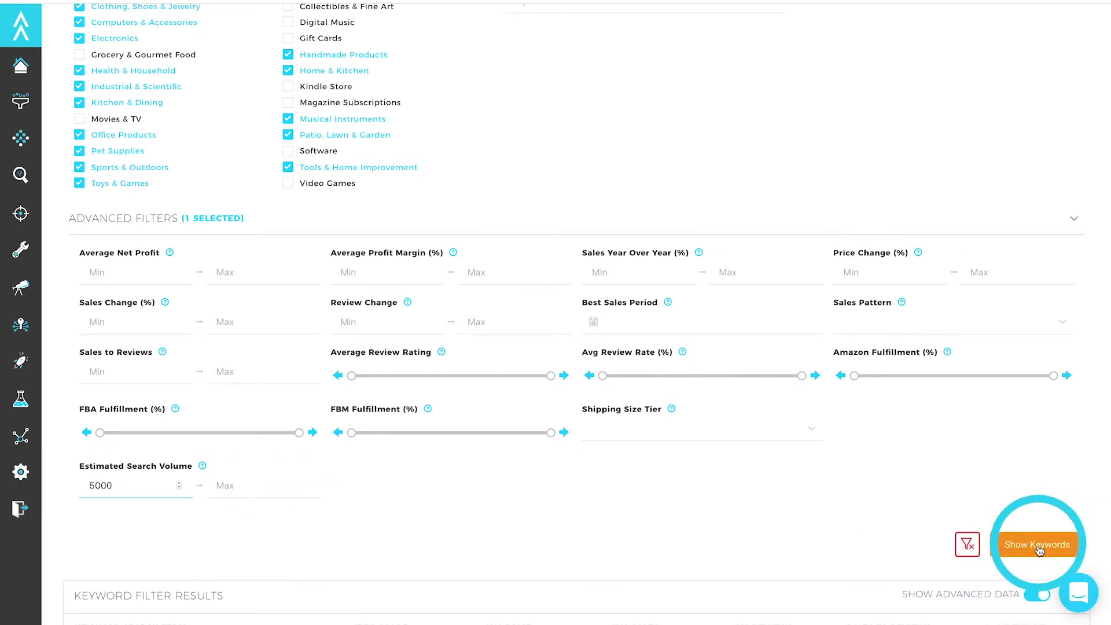
pyautogui.scroll(4, 766, 172)
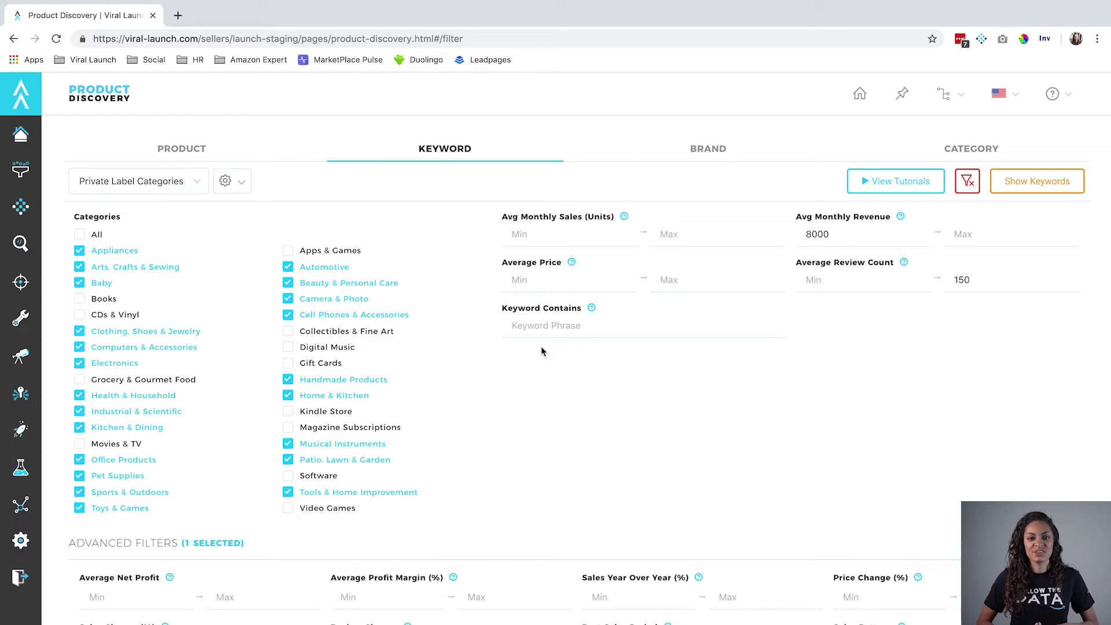
pyautogui.click(535, 327)
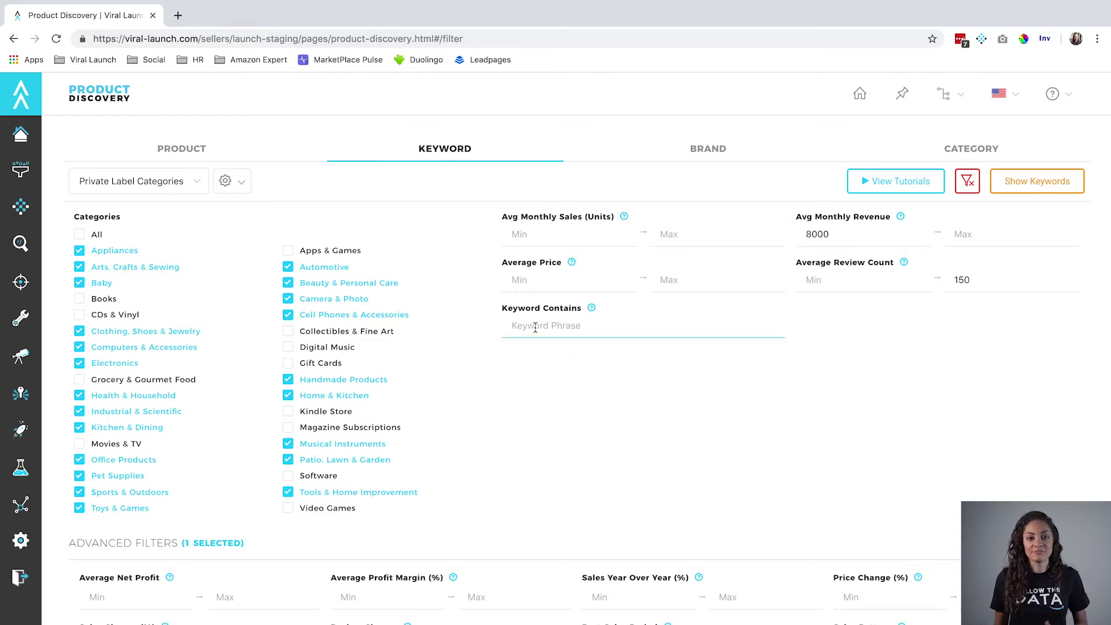
pyautogui.write('pla')
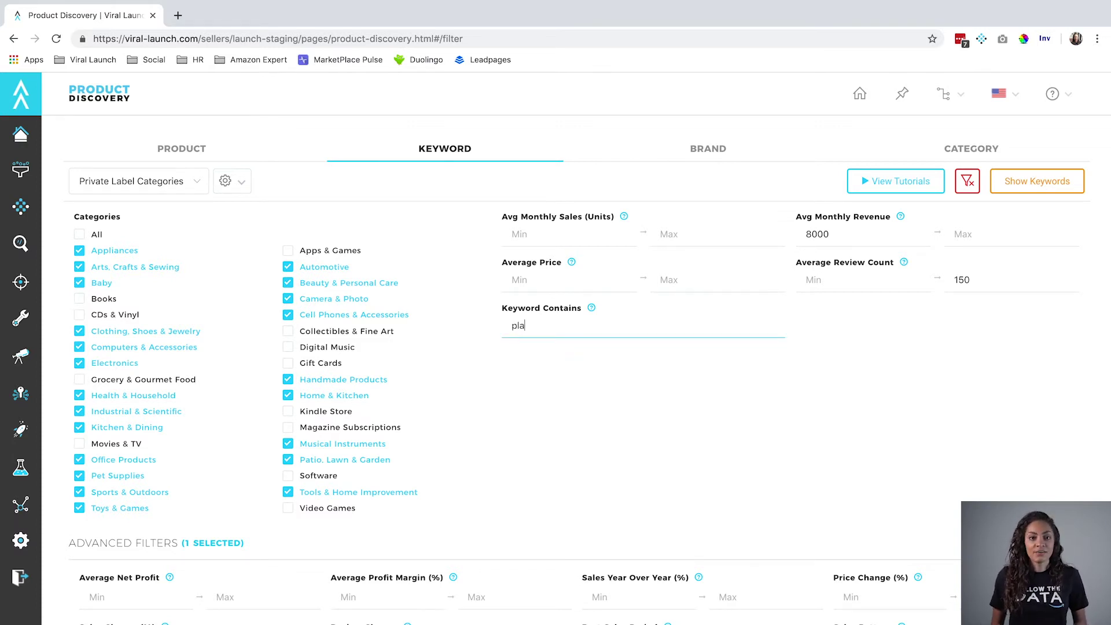
pyautogui.write('stic')
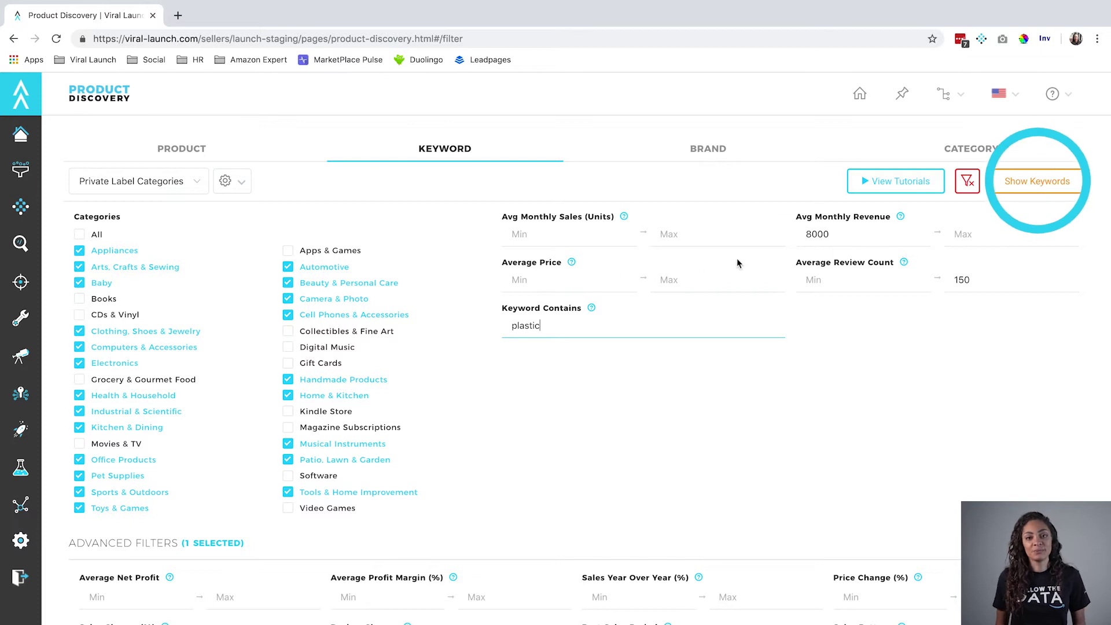
pyautogui.click(1014, 184)
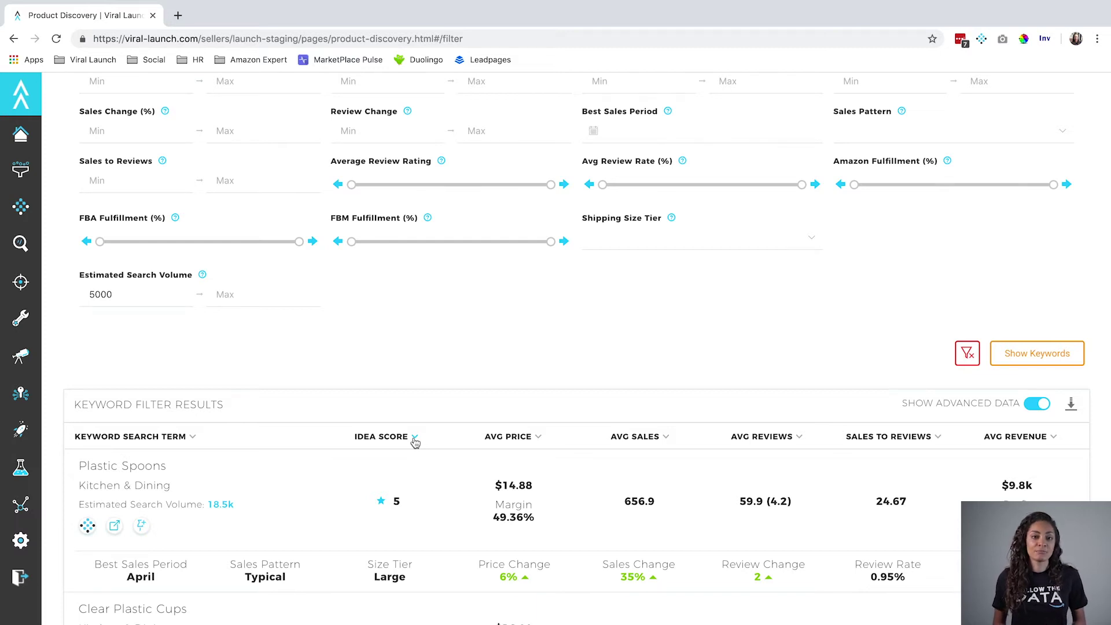
pyautogui.scroll(-4, 415, 442)
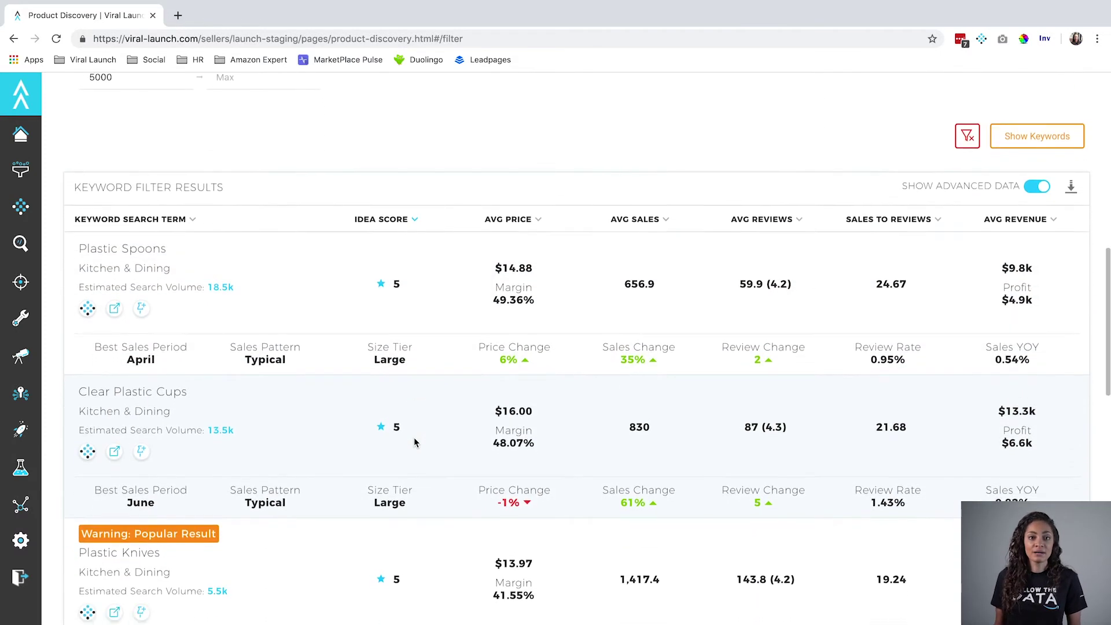
pyautogui.scroll(-5, 415, 442)
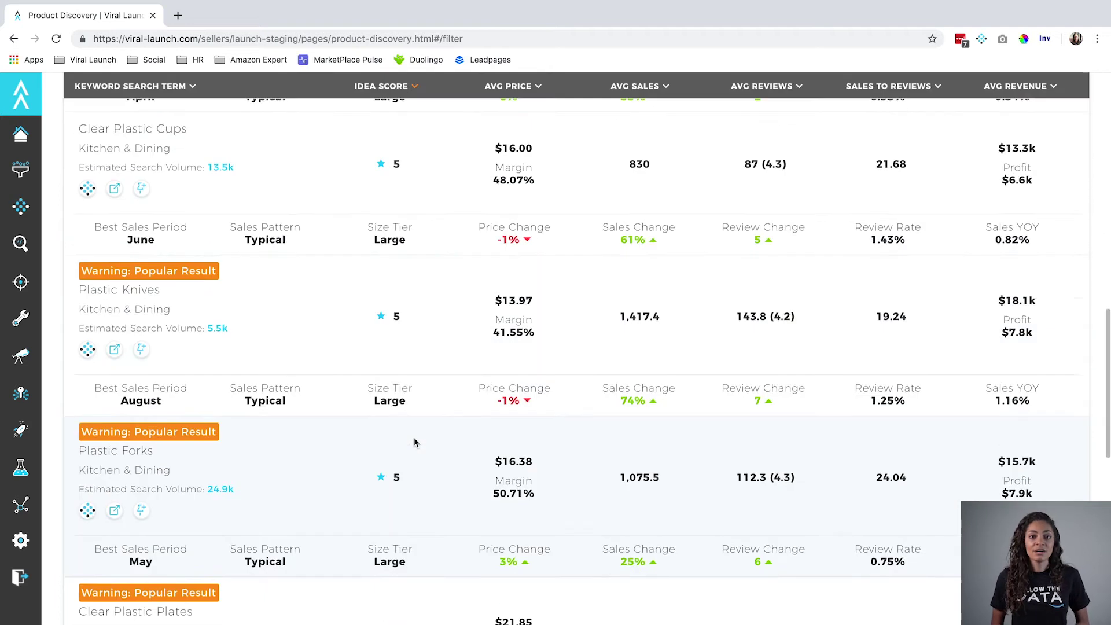
pyautogui.scroll(-7, 414, 443)
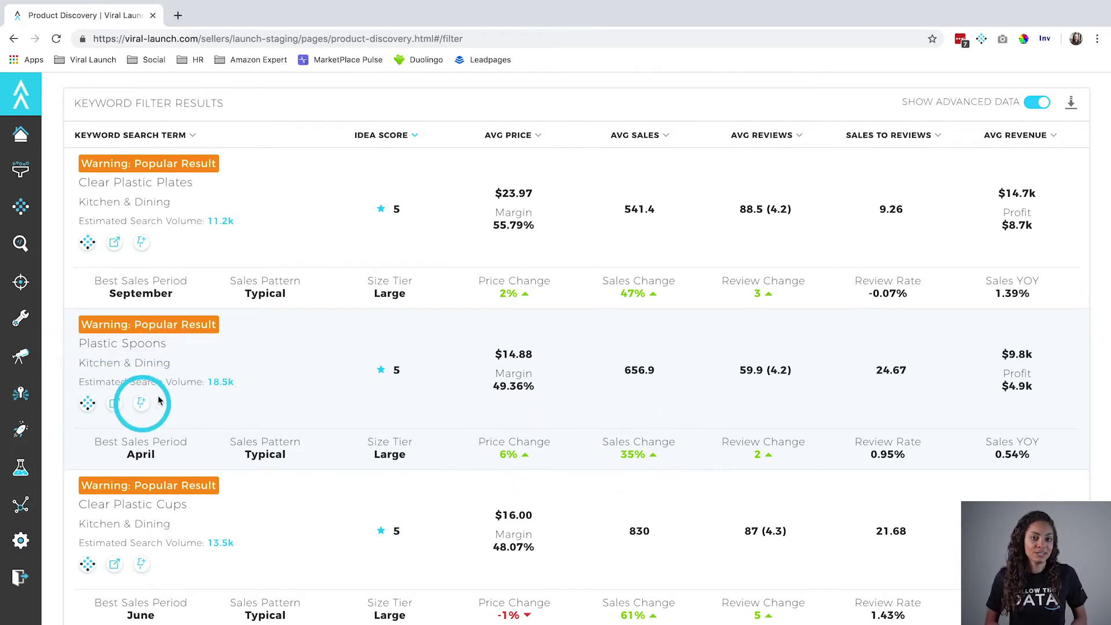
# - Pin Plastic Spoons, then Clear Plastic Cups further down the keyword results
pyautogui.click(142, 404)
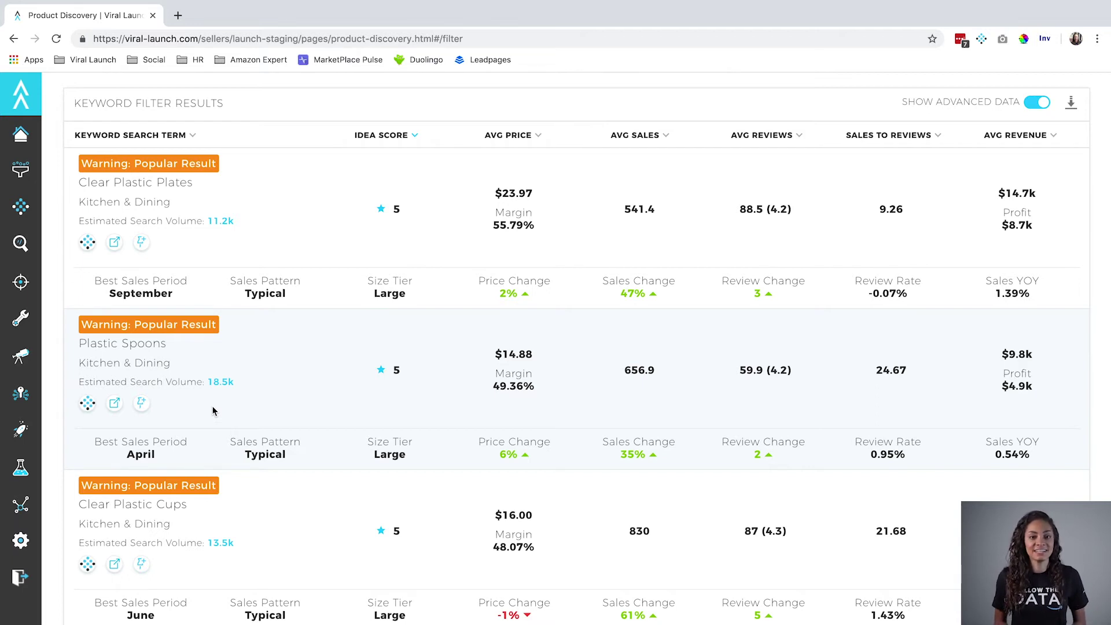
pyautogui.scroll(-3, 212, 410)
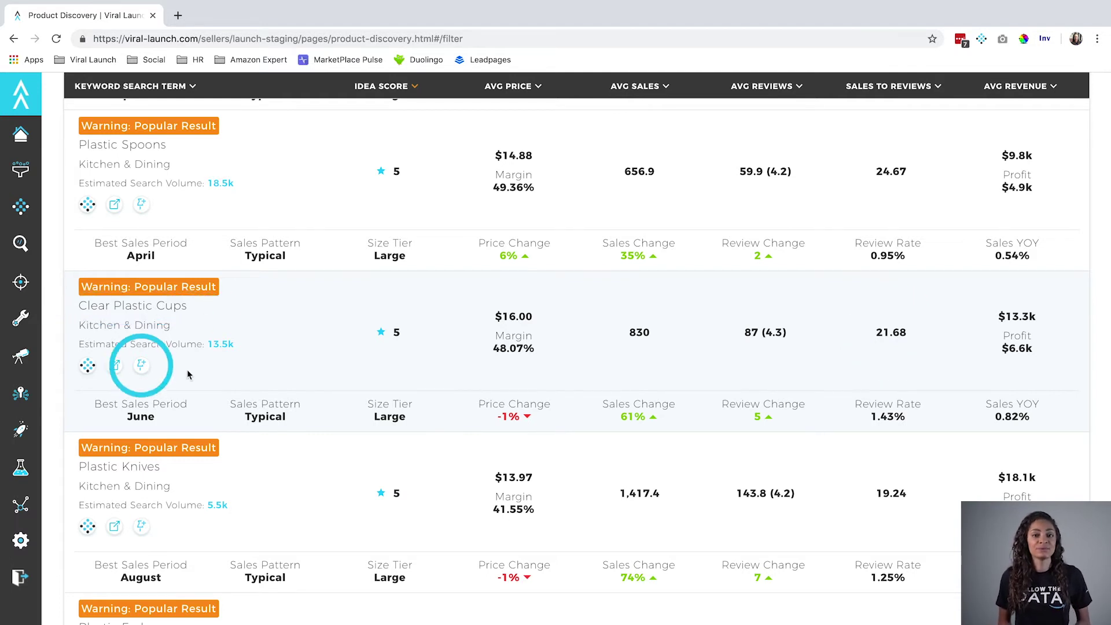
pyautogui.click(142, 368)
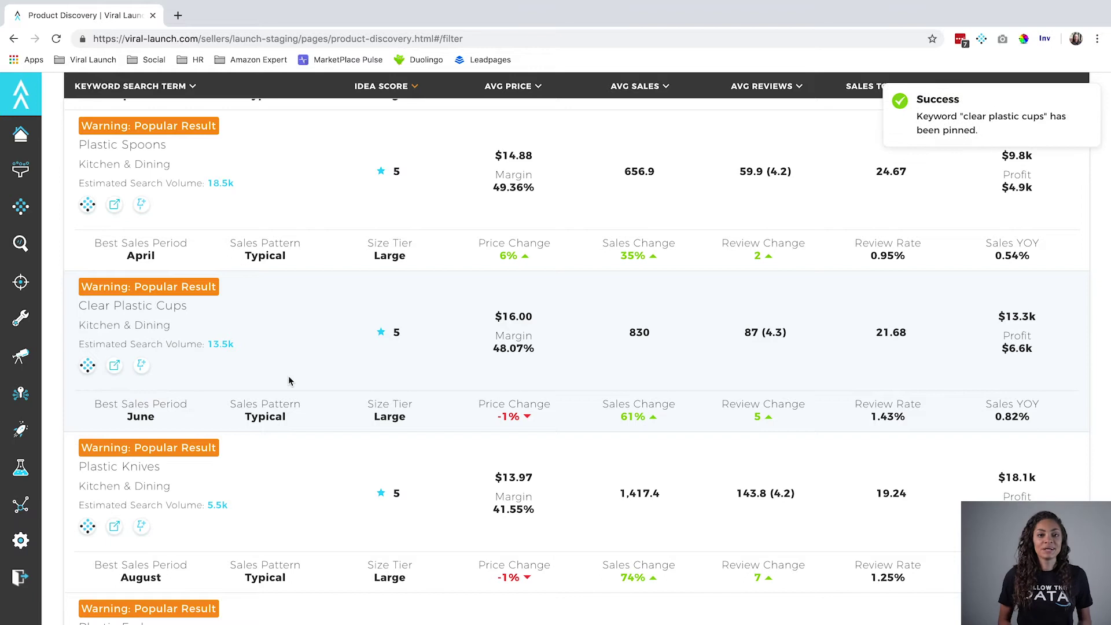
pyautogui.scroll(-5, 290, 380)
pyautogui.scroll(-4, 290, 379)
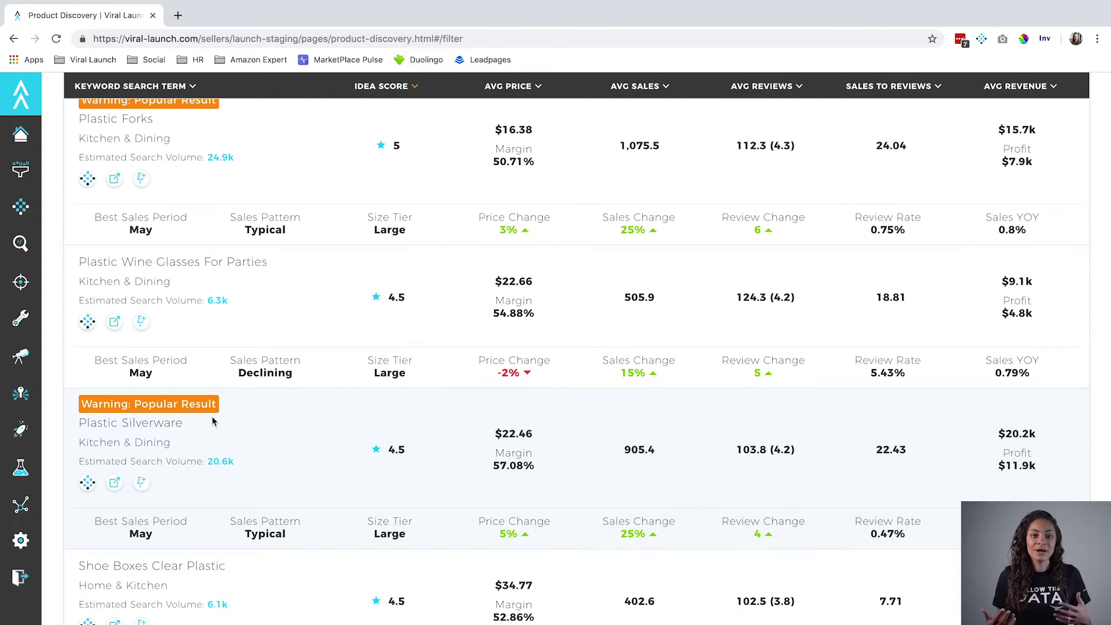
pyautogui.scroll(-3, 212, 421)
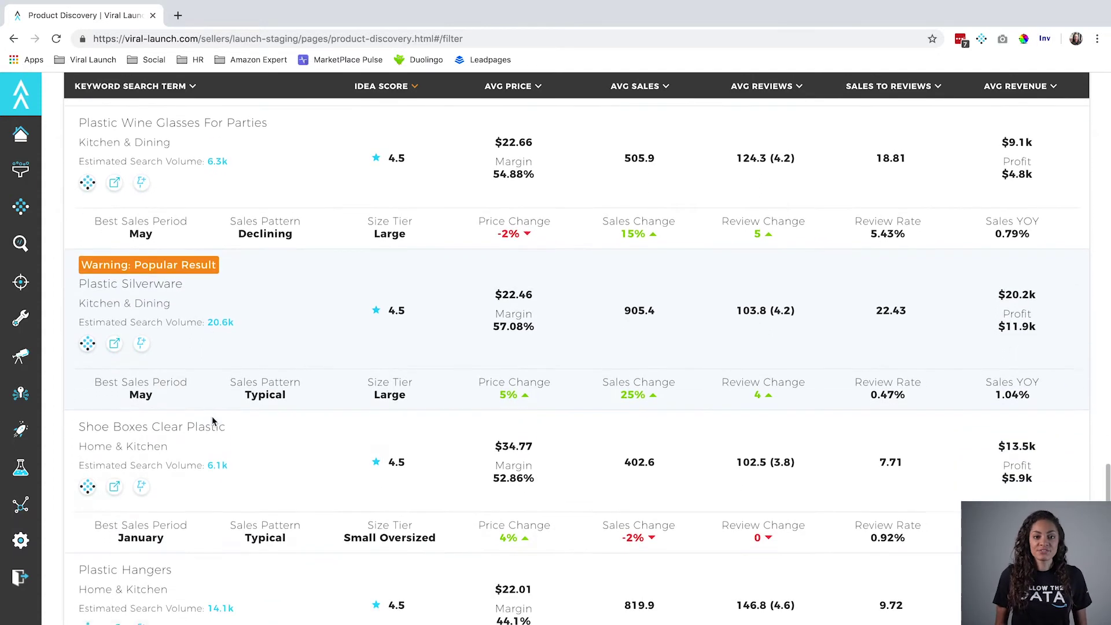
# - Scroll back up the keyword results and pin Clear Plastic Plates
pyautogui.scroll(-2, 212, 417)
pyautogui.scroll(7, 212, 416)
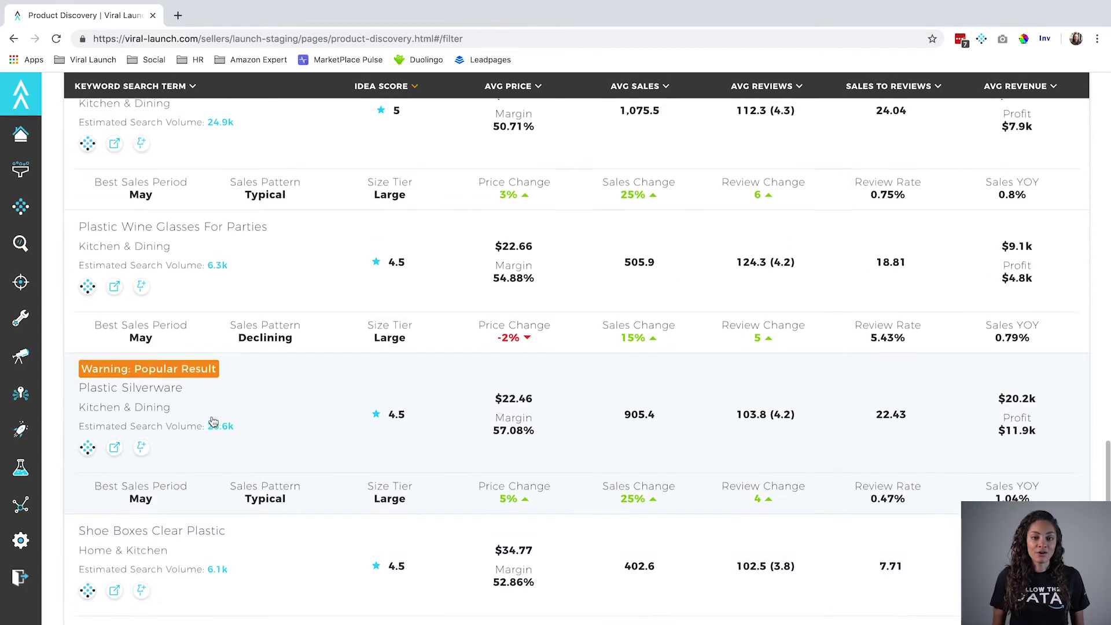
pyautogui.scroll(7, 212, 417)
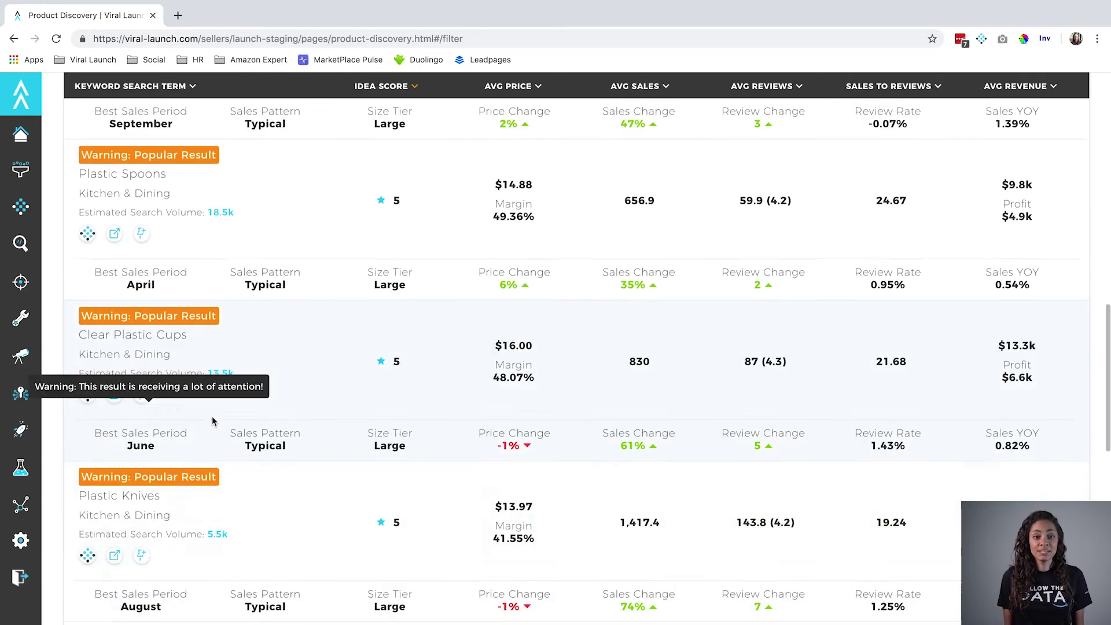
pyautogui.scroll(3, 212, 415)
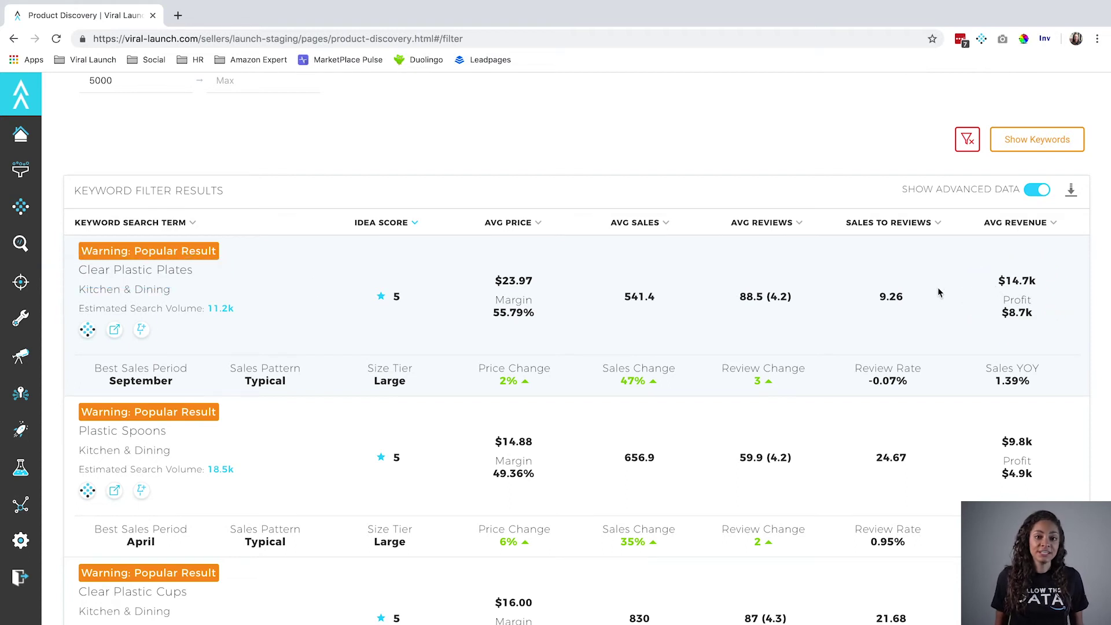
pyautogui.click(140, 335)
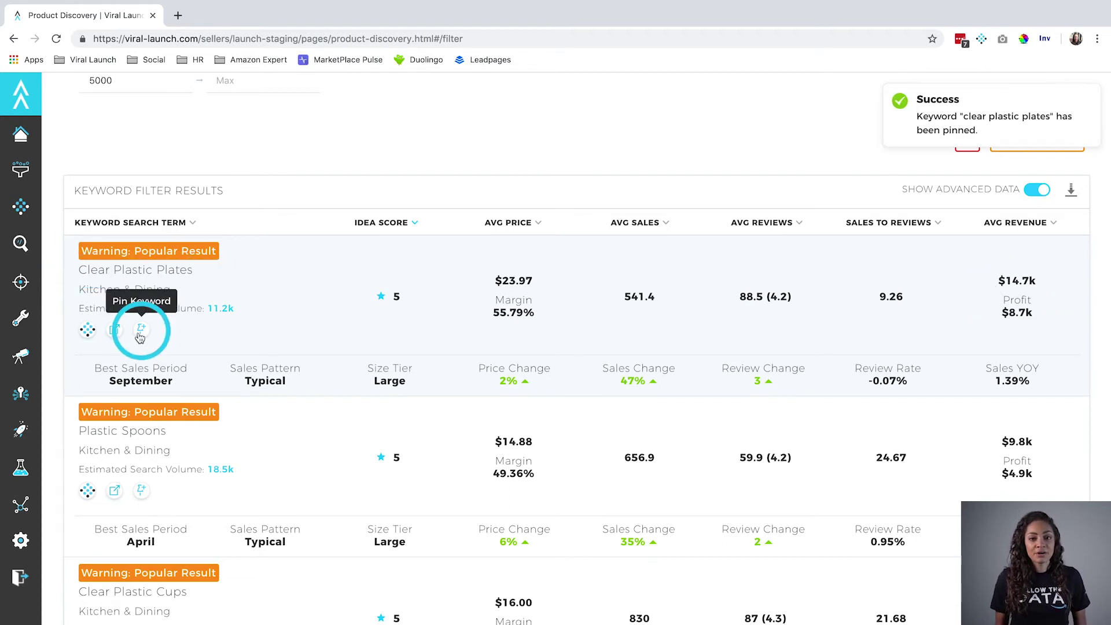
# - From Pinned Ideas, view Clear Plastic Plates on Amazon with Market Intelligence sales data
pyautogui.moveTo(23, 243)
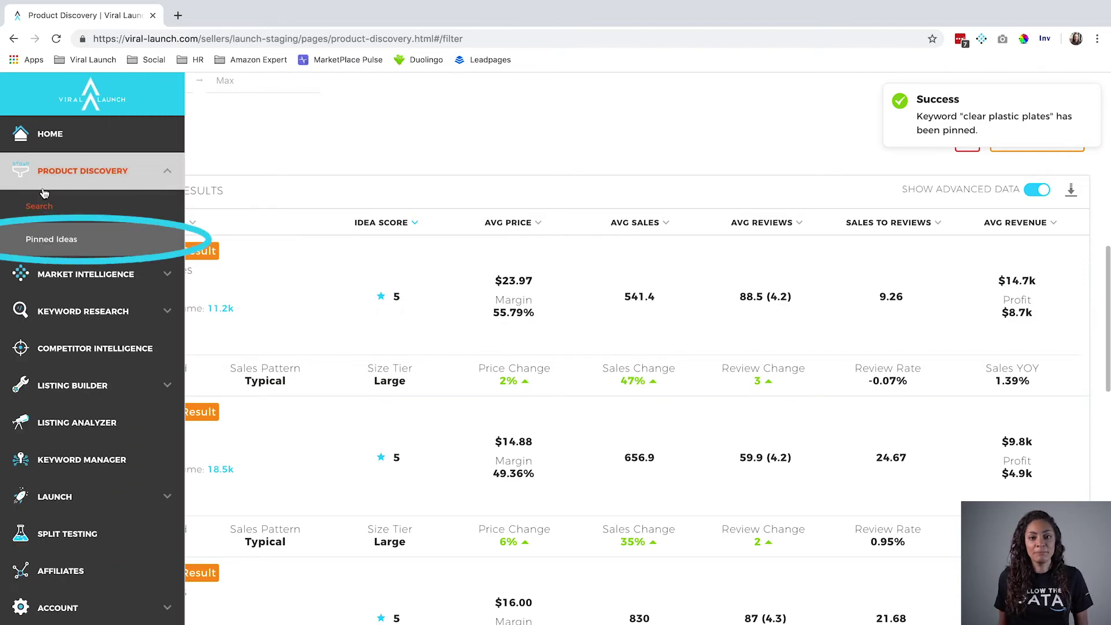
pyautogui.click(53, 241)
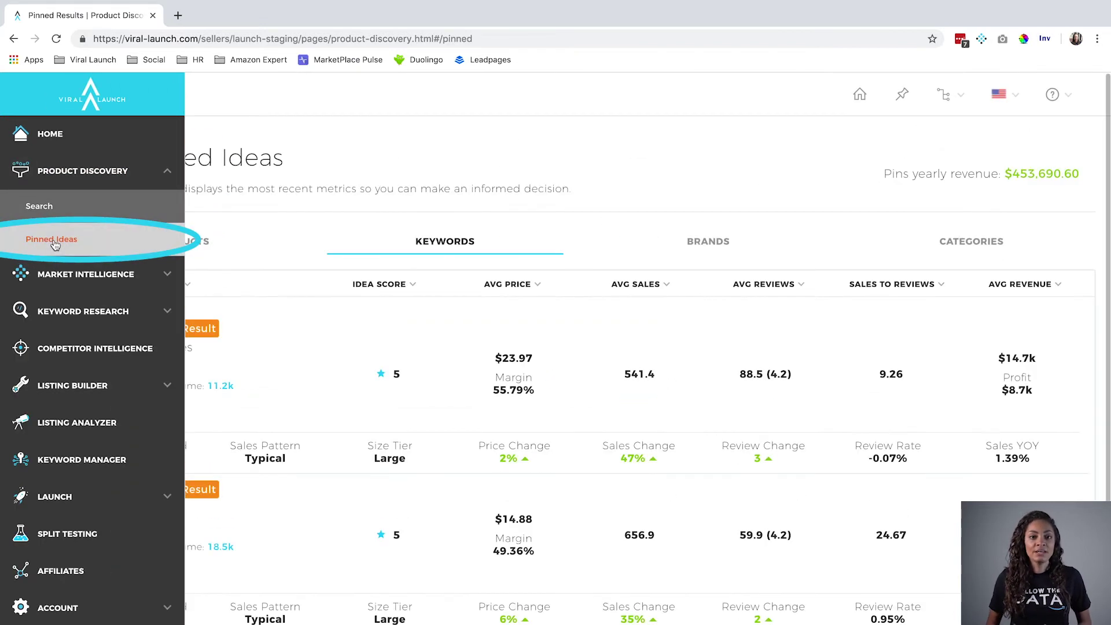
pyautogui.scroll(-2, 322, 280)
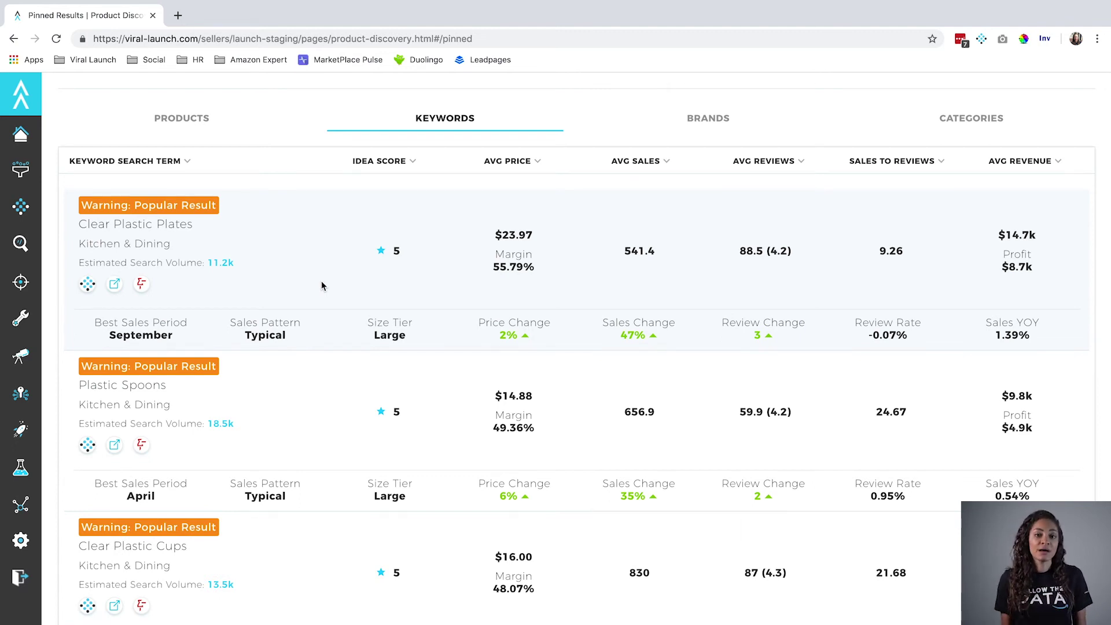
pyautogui.click(114, 285)
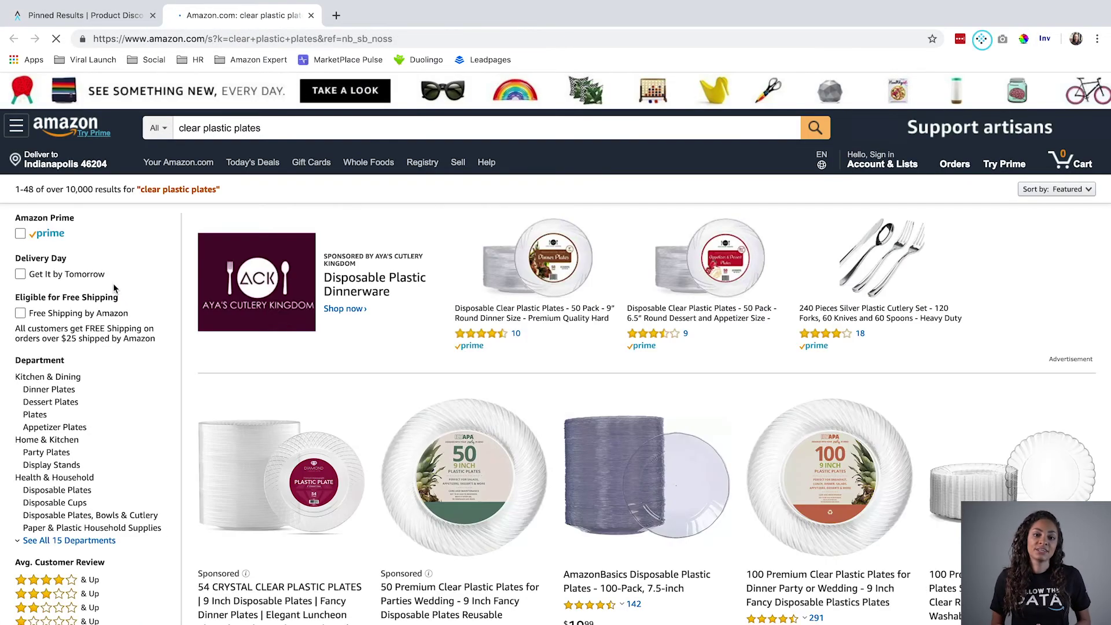
pyautogui.click(983, 40)
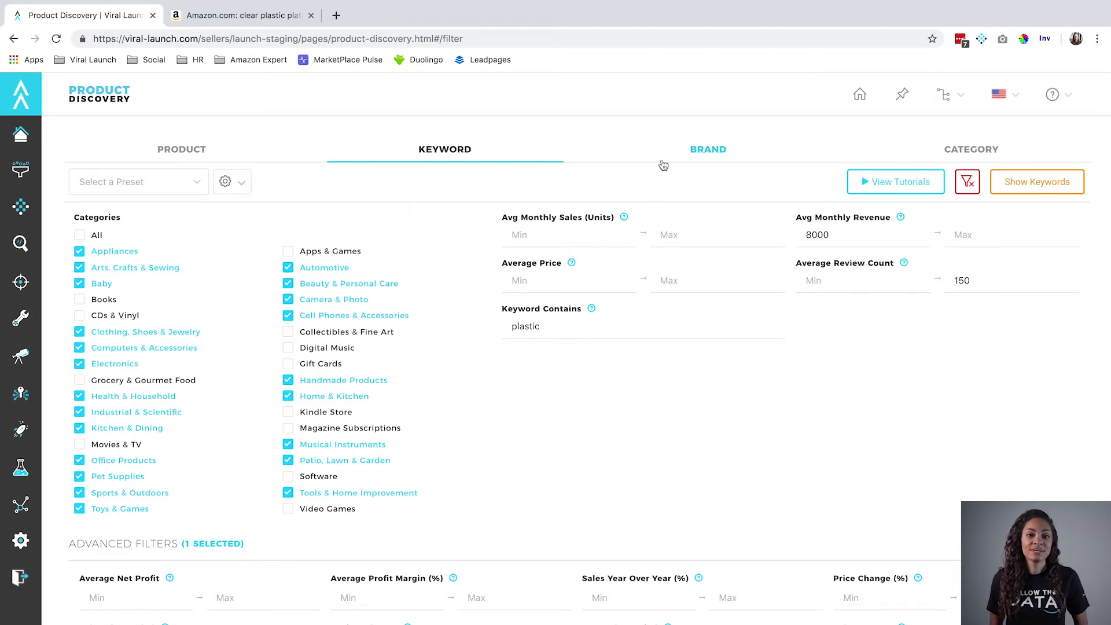
# - Switch Product Discovery to the Brand search
pyautogui.click(717, 160)
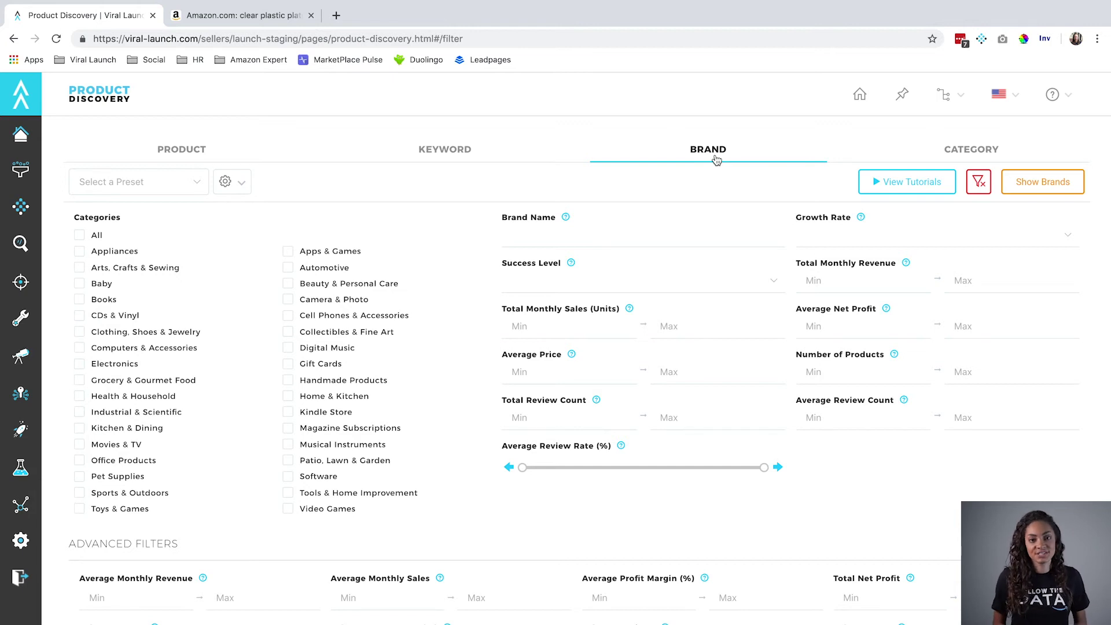
# - Filter brands to the Baby category with Good growth rate and run the brand search
pyautogui.click(81, 284)
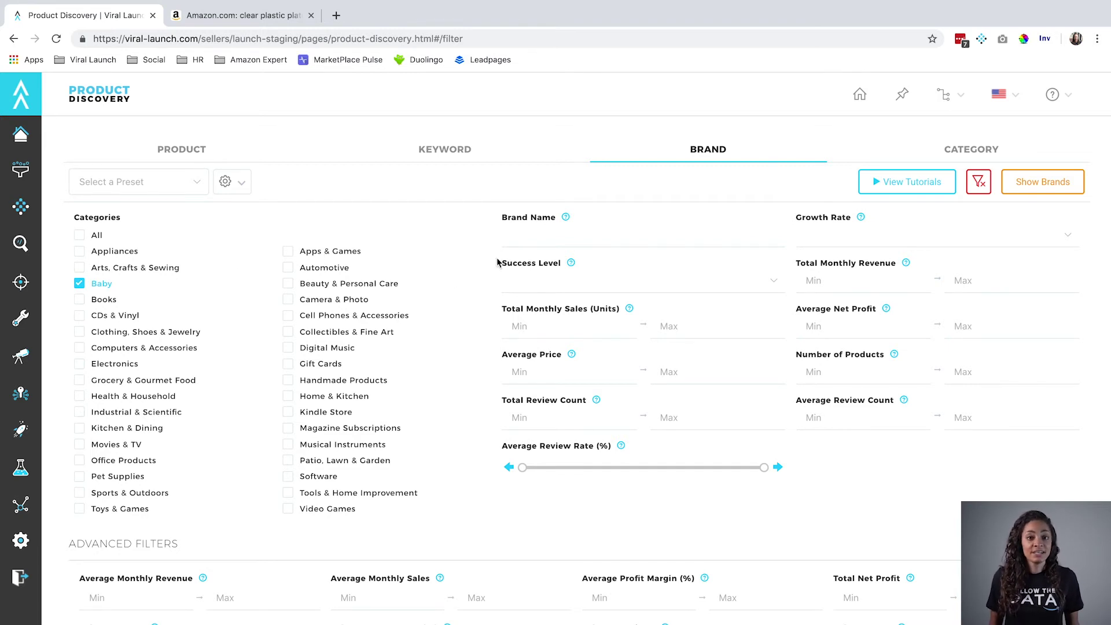
pyautogui.click(567, 218)
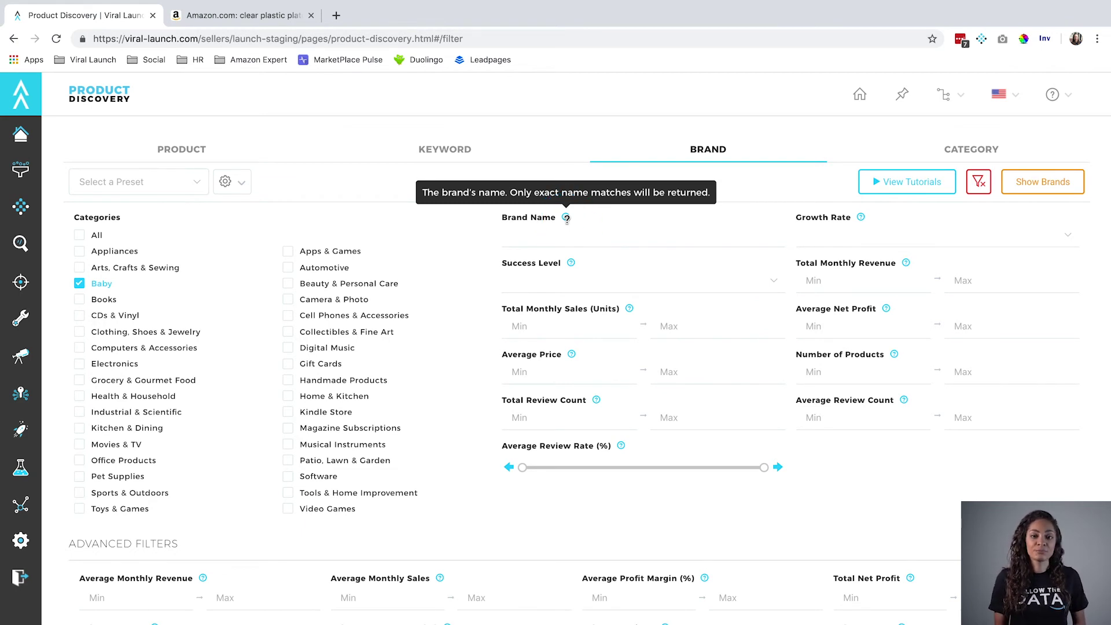
pyautogui.click(535, 228)
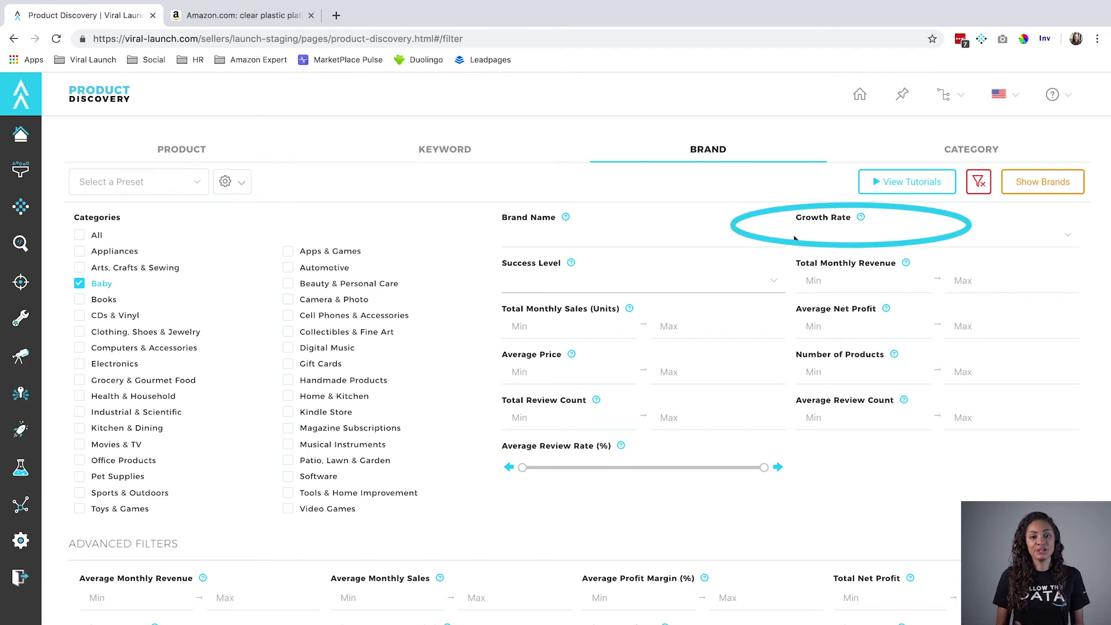
pyautogui.click(873, 238)
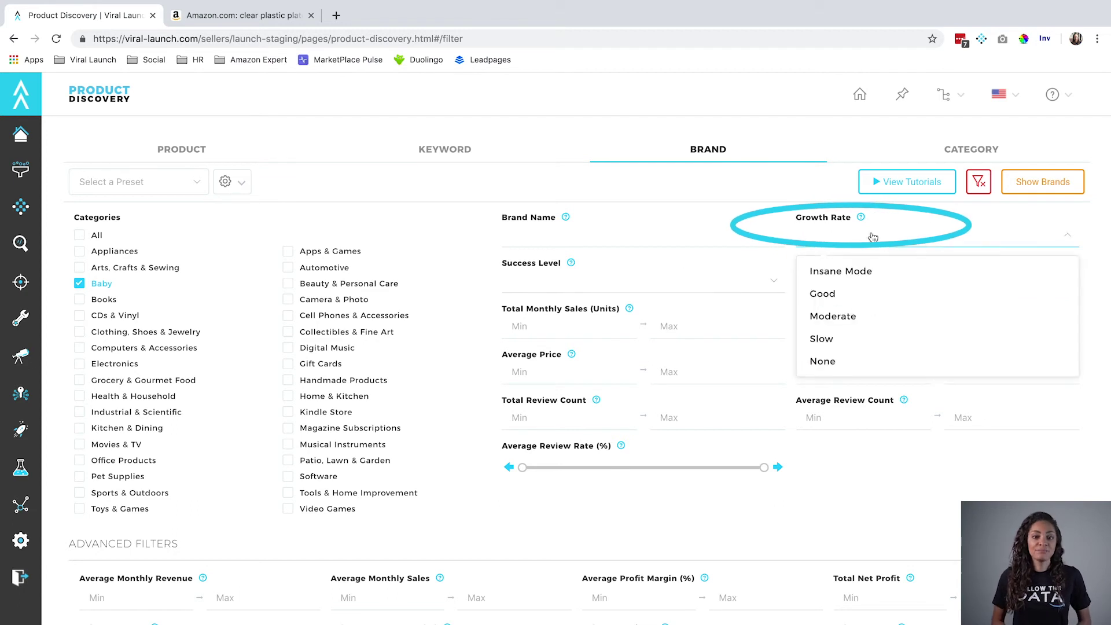
pyautogui.click(827, 293)
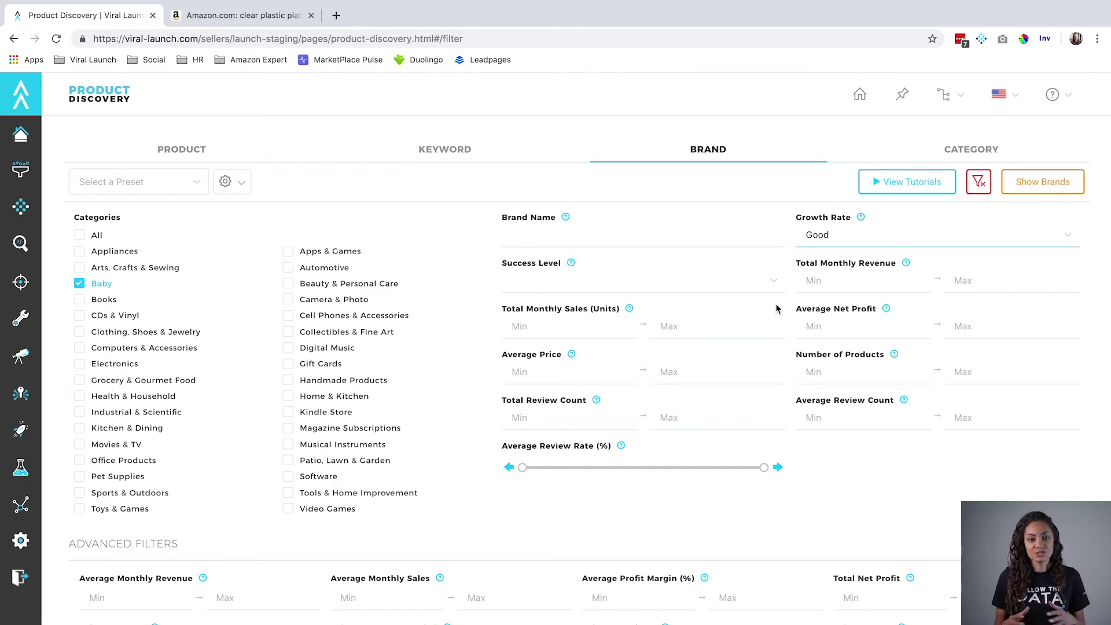
pyautogui.click(1023, 184)
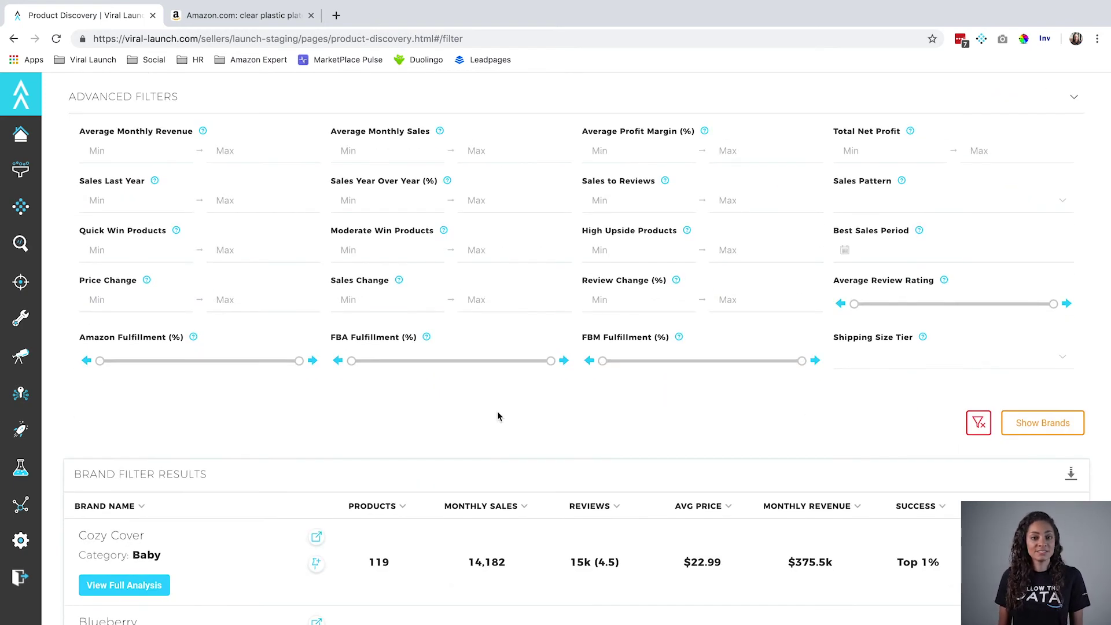
# - Scroll to the Brand Filter Results and open the Cozy Cover brand analysis
pyautogui.scroll(-5, 498, 411)
pyautogui.scroll(-1, 497, 411)
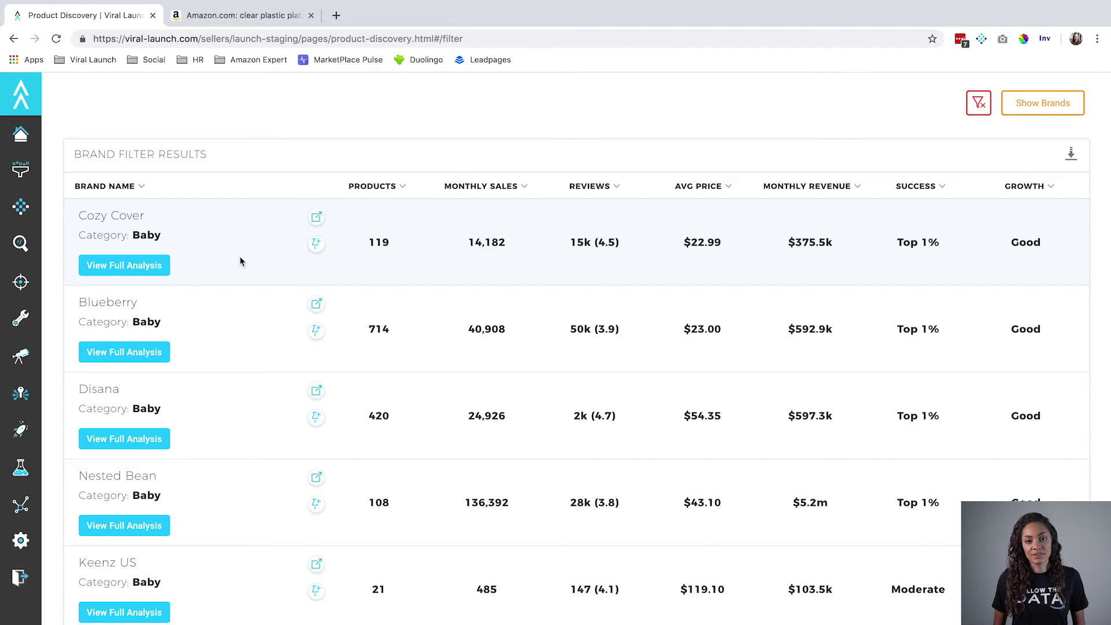
pyautogui.click(148, 268)
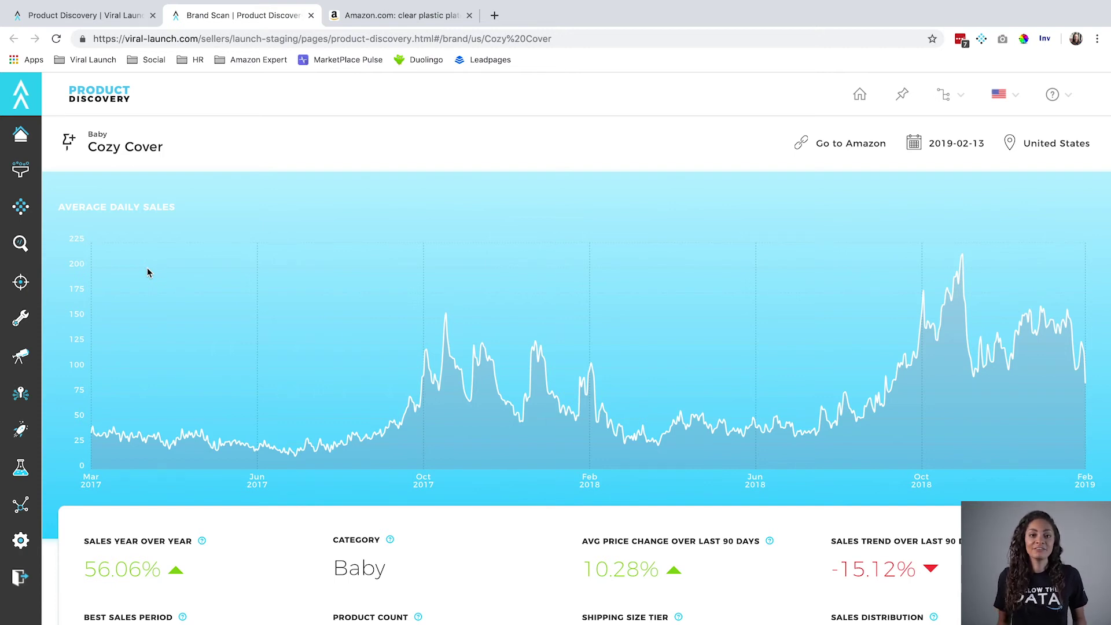
# - Scroll the Cozy Cover brand scan's stats down to Top Products, then go back to the Brand filter form
pyautogui.scroll(-3, 148, 269)
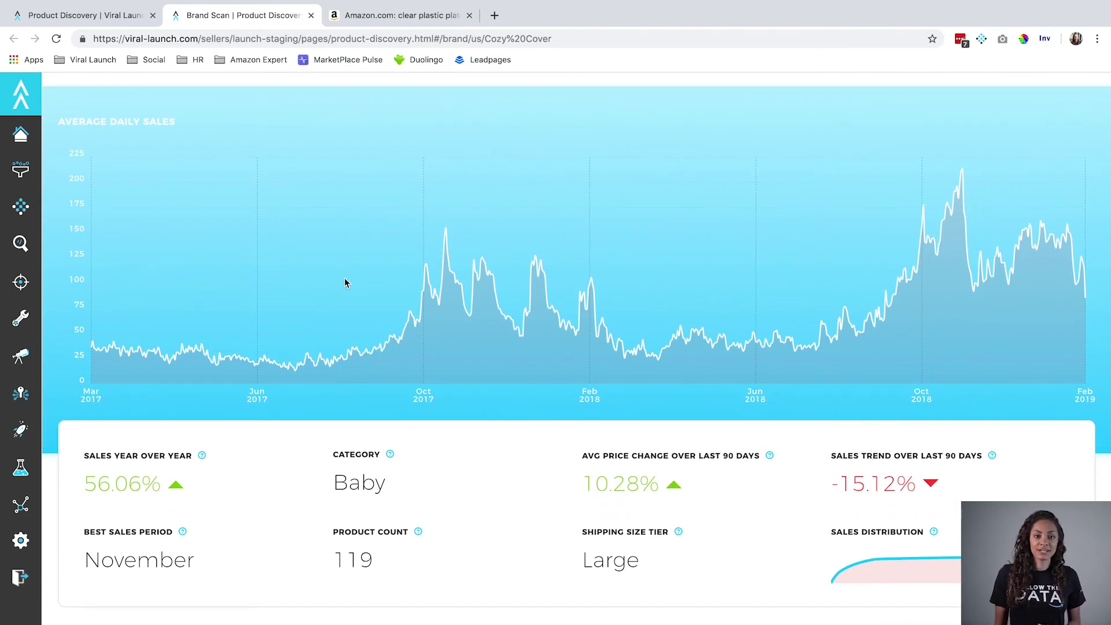
pyautogui.moveTo(447, 236)
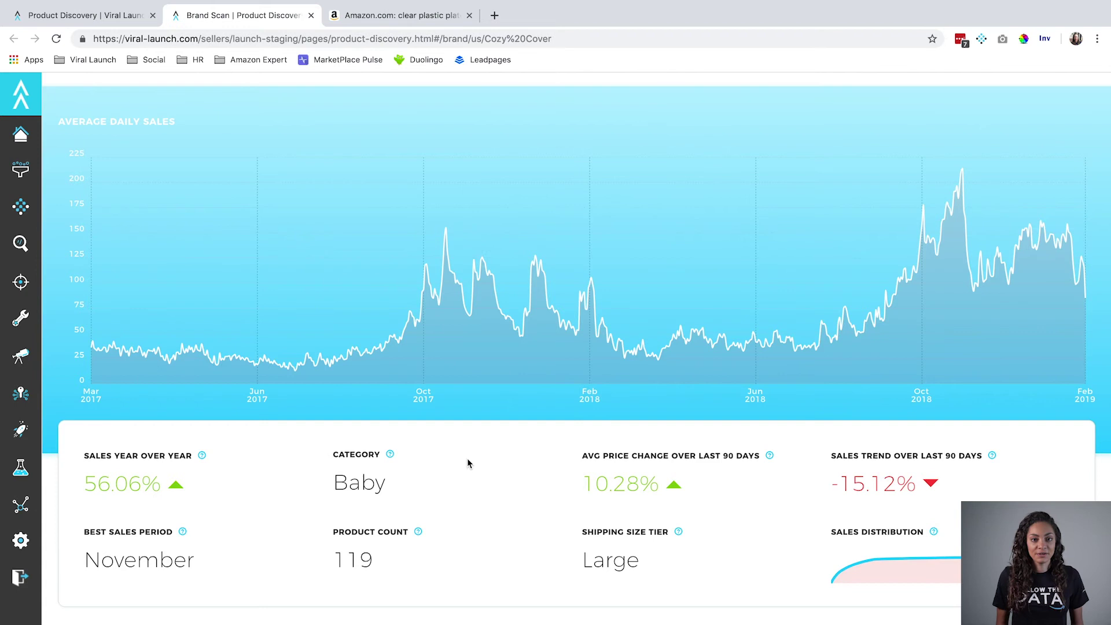
pyautogui.scroll(-5, 470, 466)
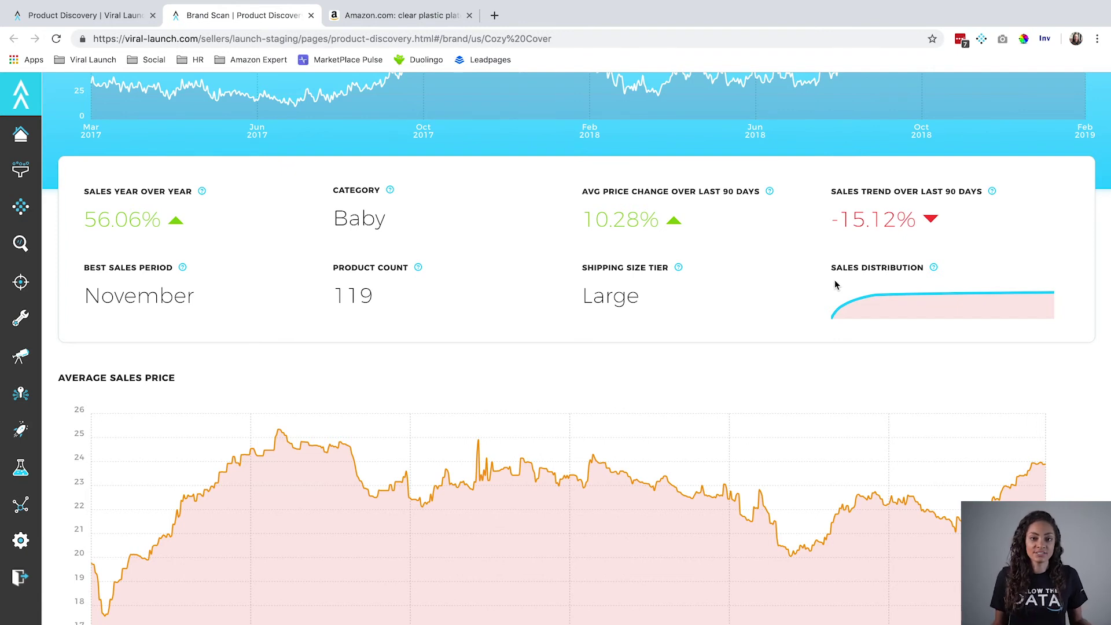
pyautogui.moveTo(868, 298)
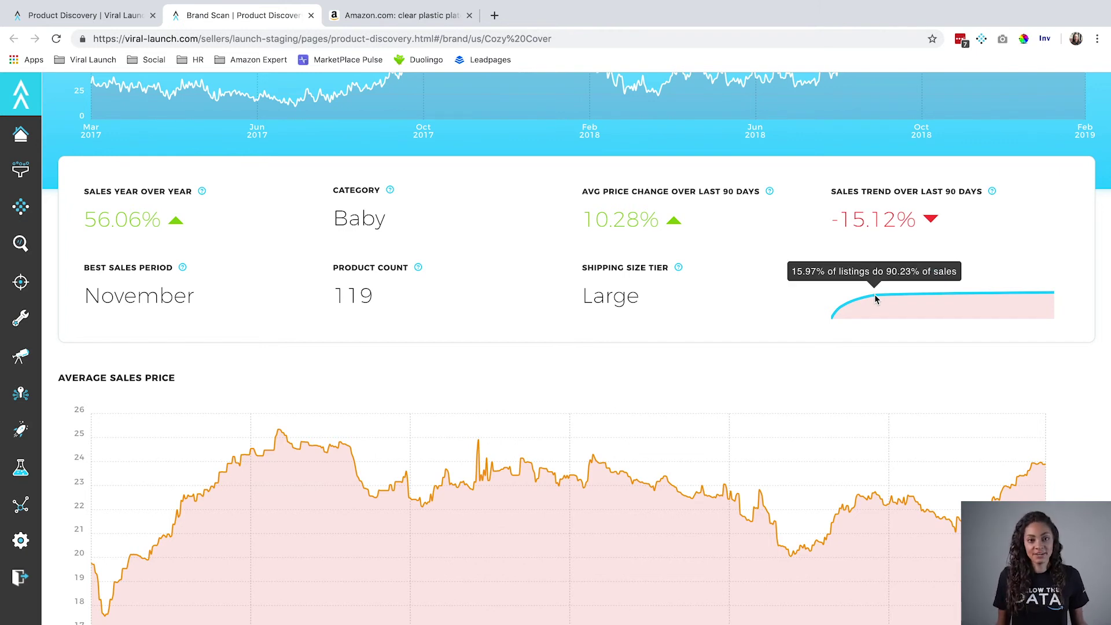
pyautogui.scroll(-4, 739, 364)
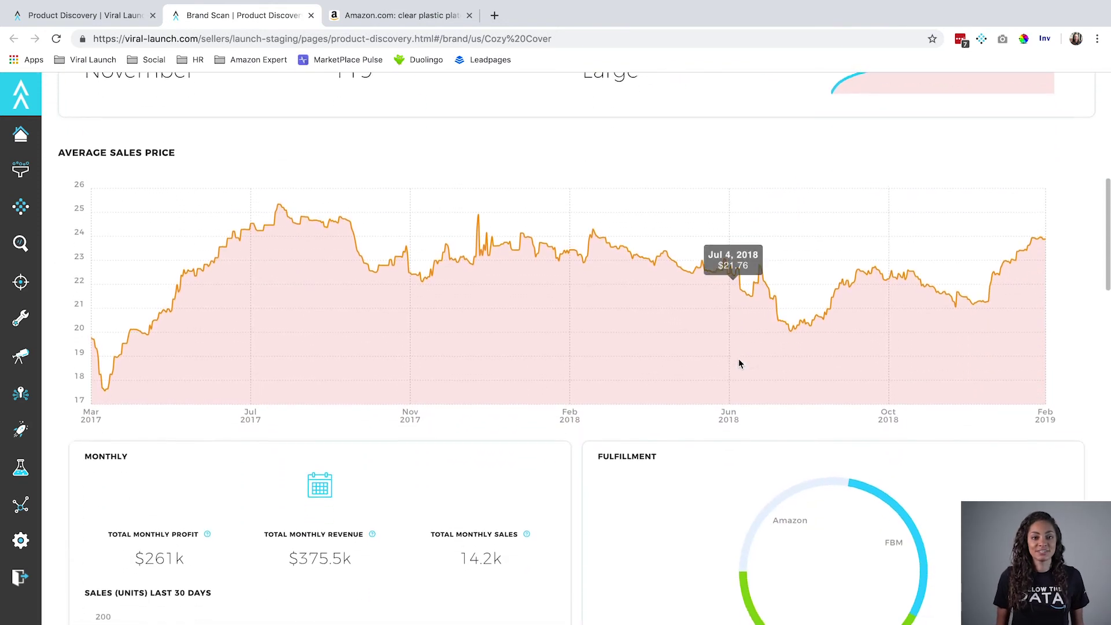
pyautogui.scroll(-1, 739, 364)
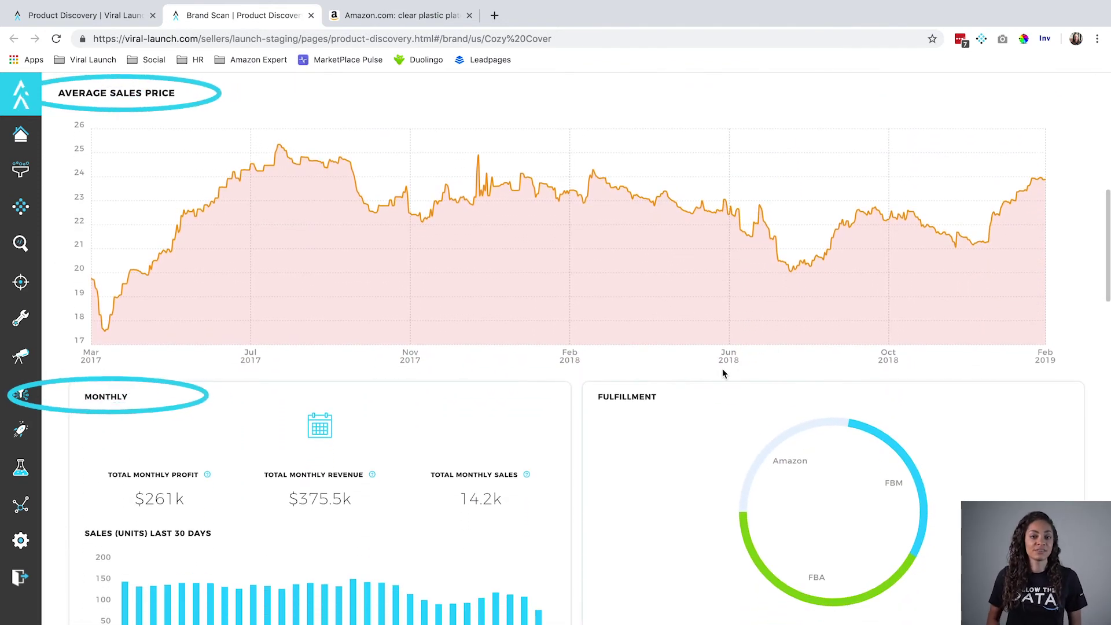
pyautogui.scroll(-5, 723, 373)
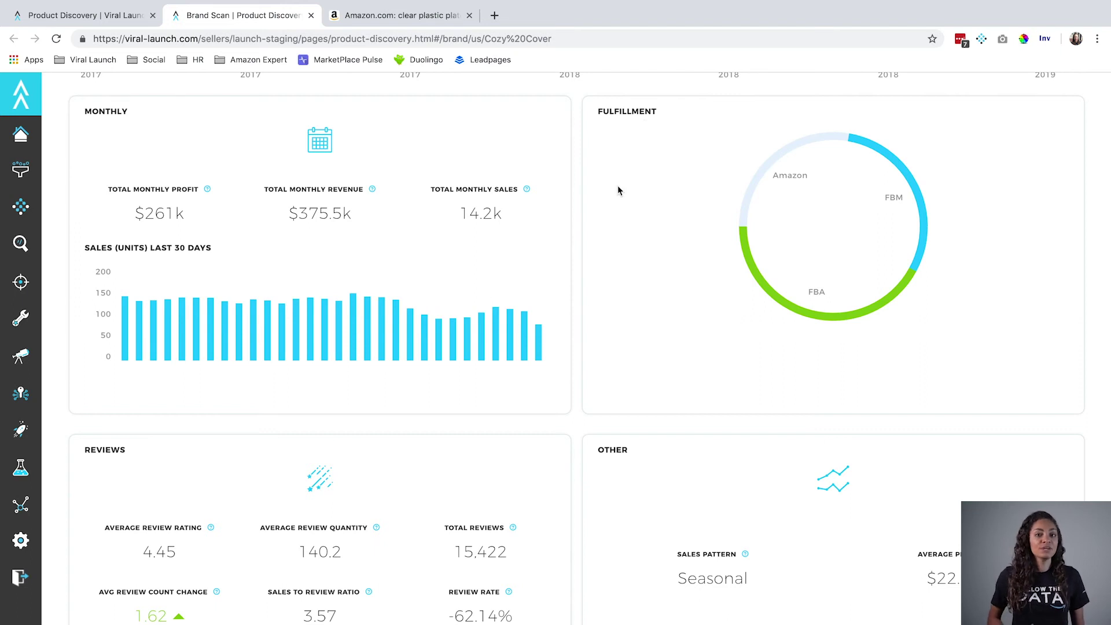
pyautogui.scroll(-5, 576, 431)
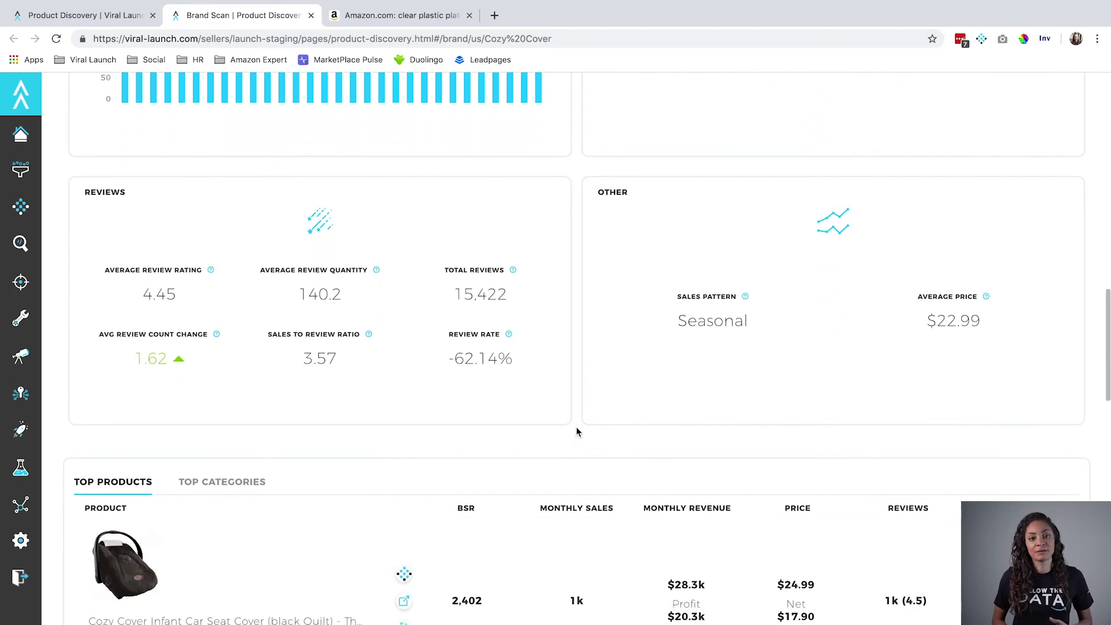
pyautogui.scroll(-2, 576, 431)
pyautogui.scroll(-2, 577, 431)
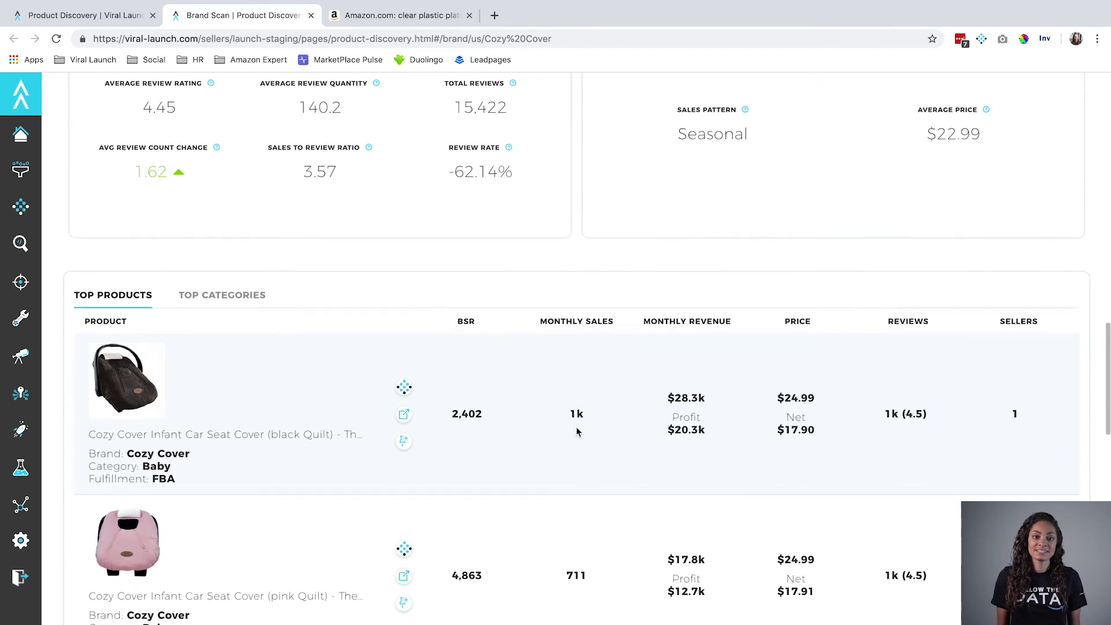
pyautogui.scroll(-4, 577, 431)
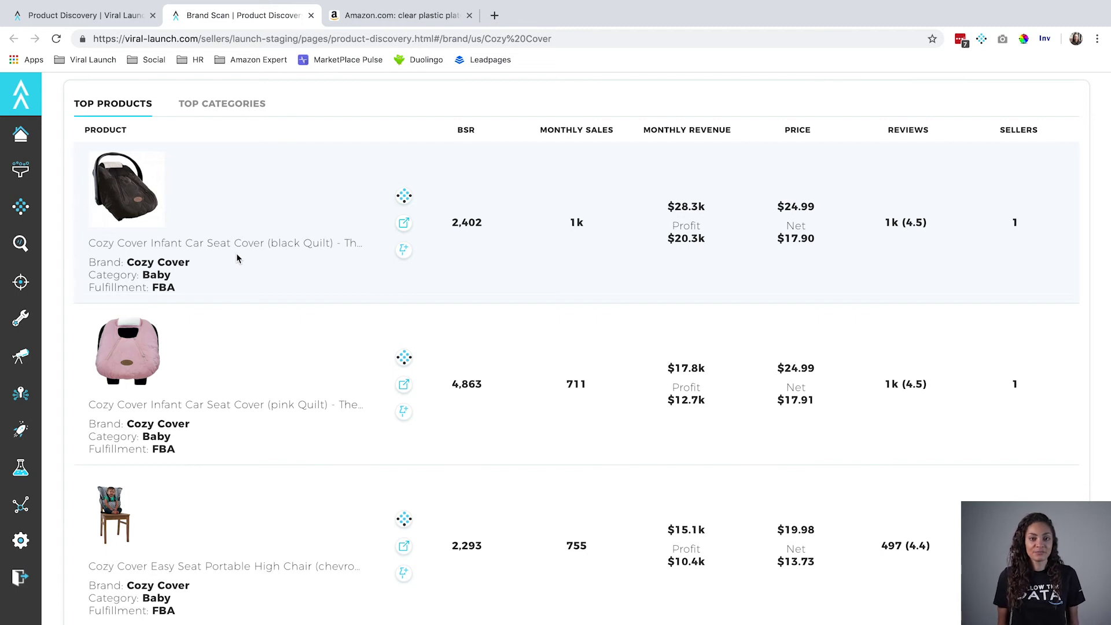
pyautogui.hotkey('ctrl', 'shift', 'Tab')
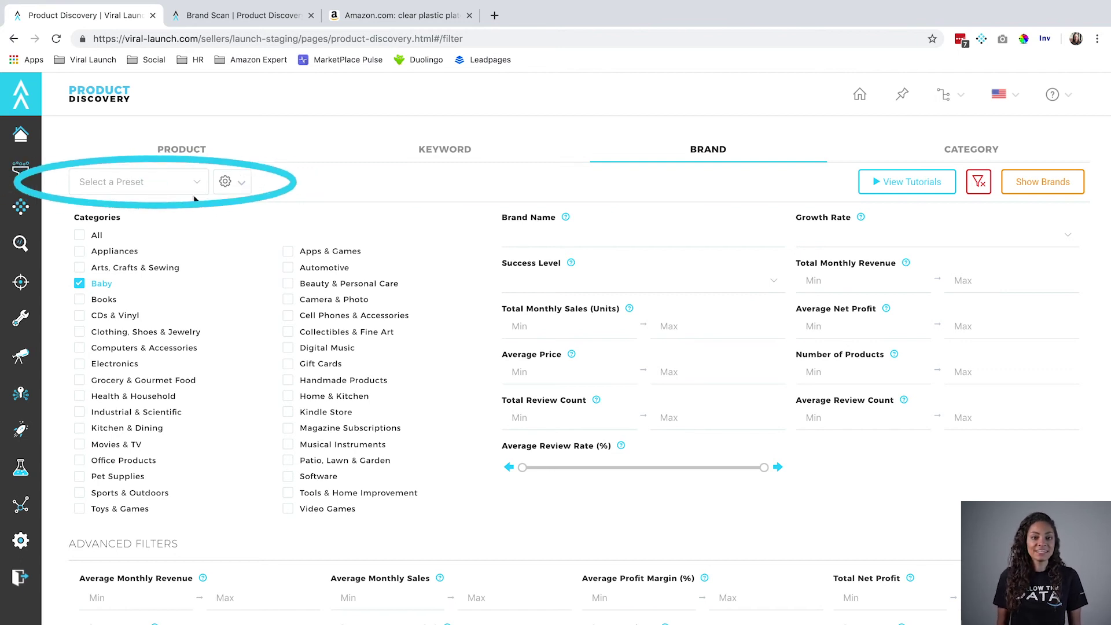
# - Apply the Private Label Categories preset and set Review Change (%) to a range of 8 to 20
pyautogui.click(145, 181)
pyautogui.click(146, 328)
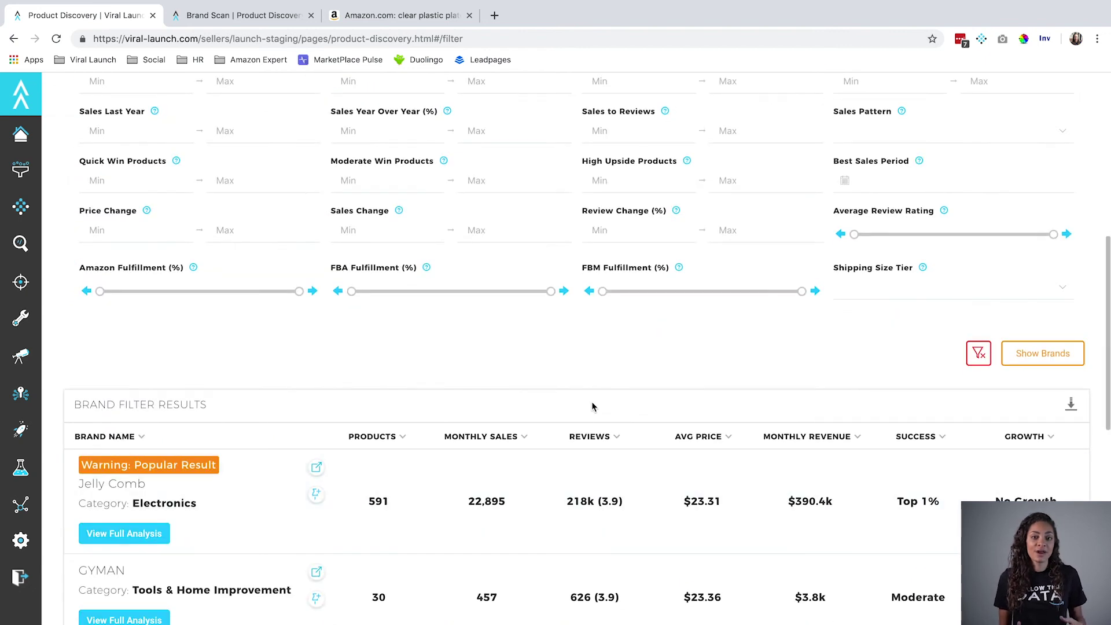
pyautogui.click(618, 233)
pyautogui.write('8')
pyautogui.click(731, 231)
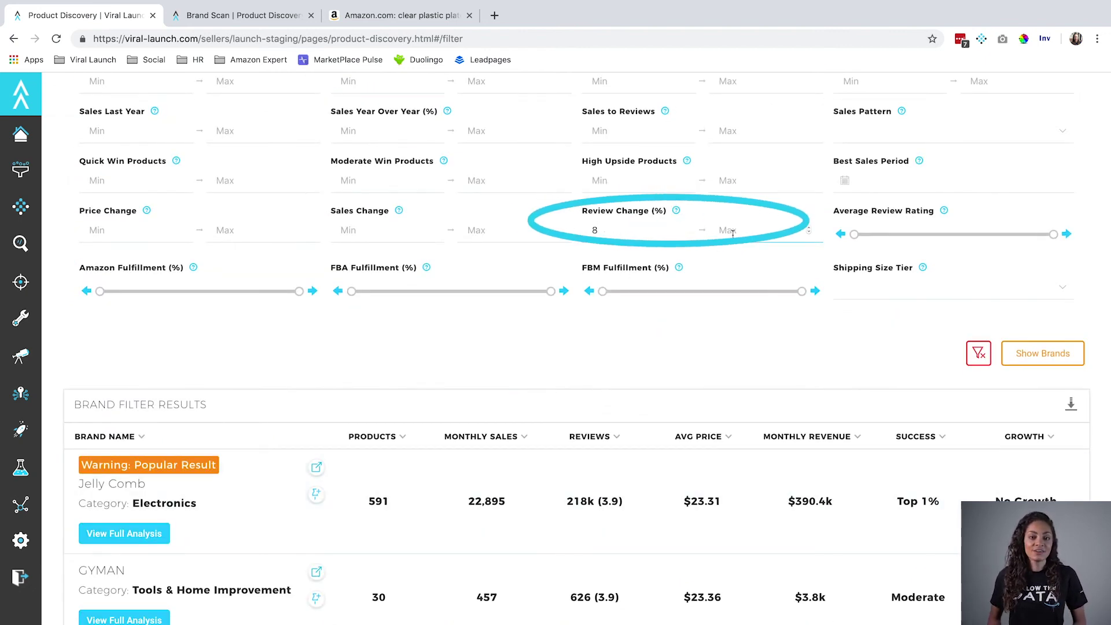
pyautogui.write('20')
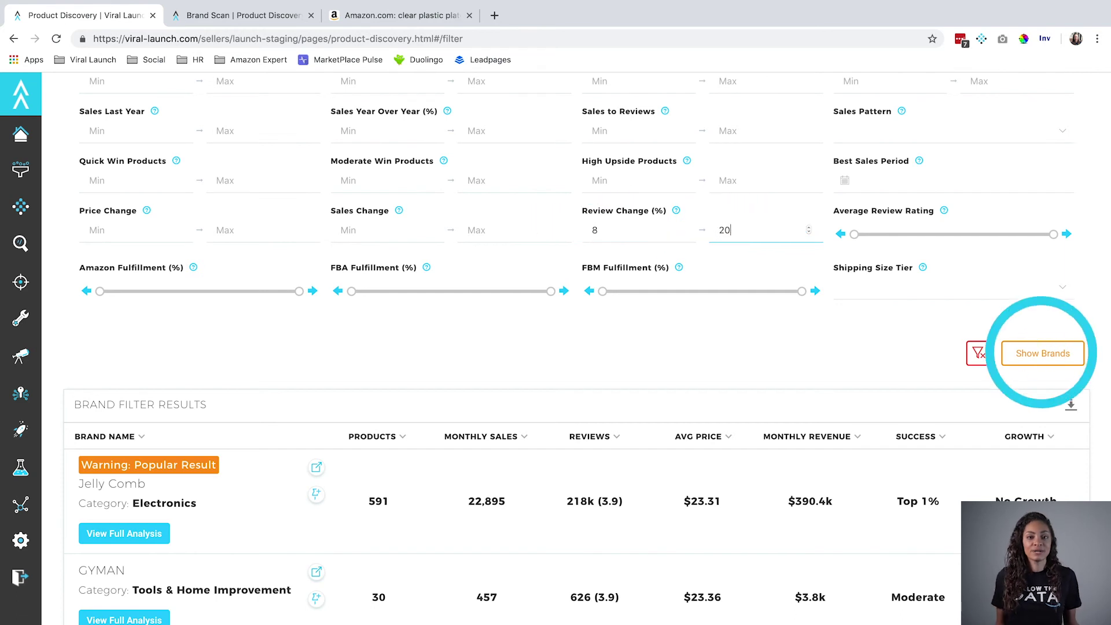
# - Run the brand search with these filters and scroll through the matching brands
pyautogui.click(1029, 353)
pyautogui.scroll(-5, 648, 474)
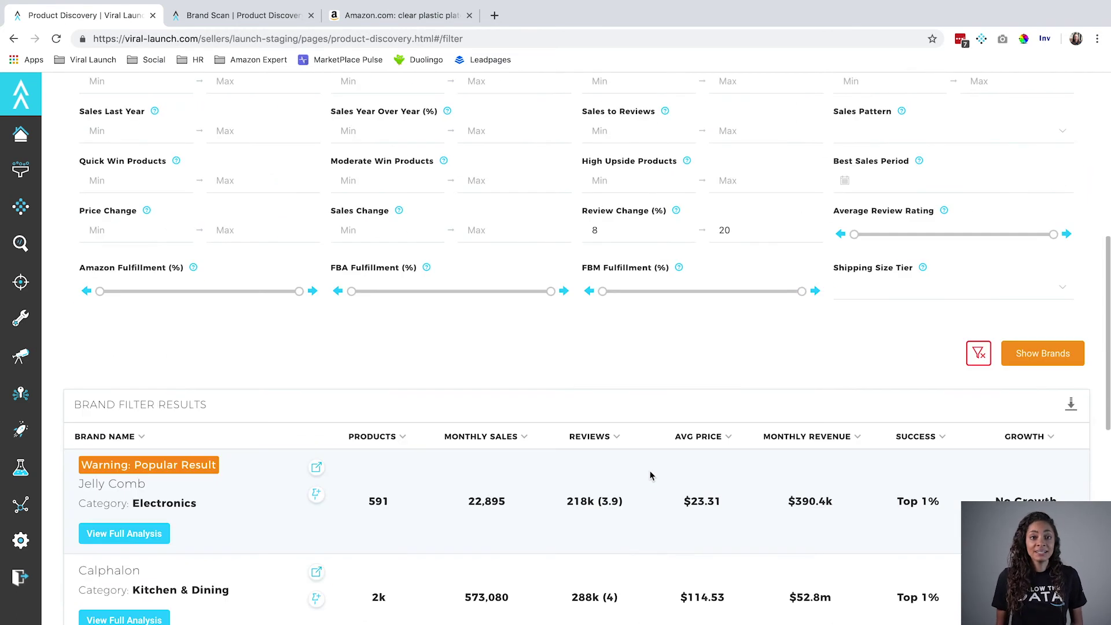
pyautogui.scroll(-3, 647, 478)
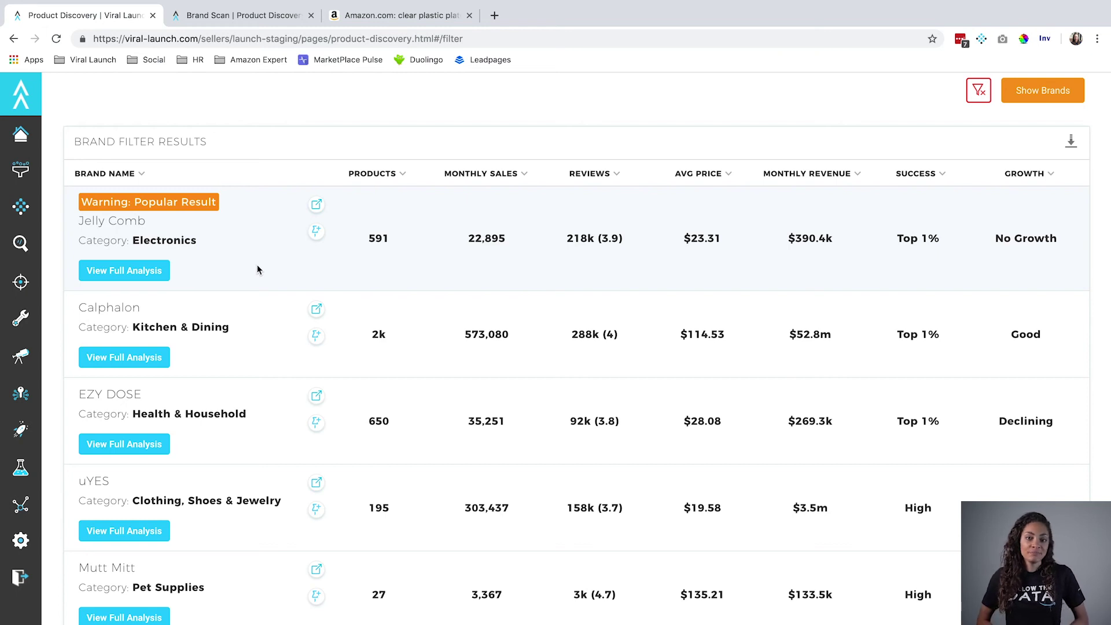
pyautogui.scroll(15, 258, 269)
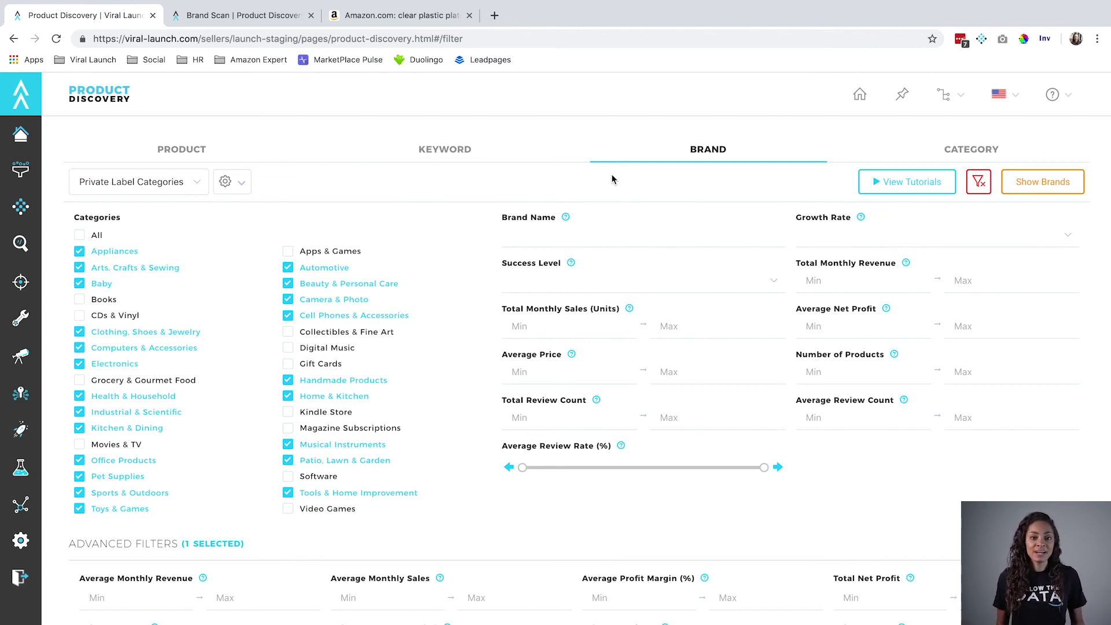
# - Search Beauty & Personal Care categories with a raised Opportunity Score minimum and lowered Maturity Score maximum
pyautogui.click(978, 151)
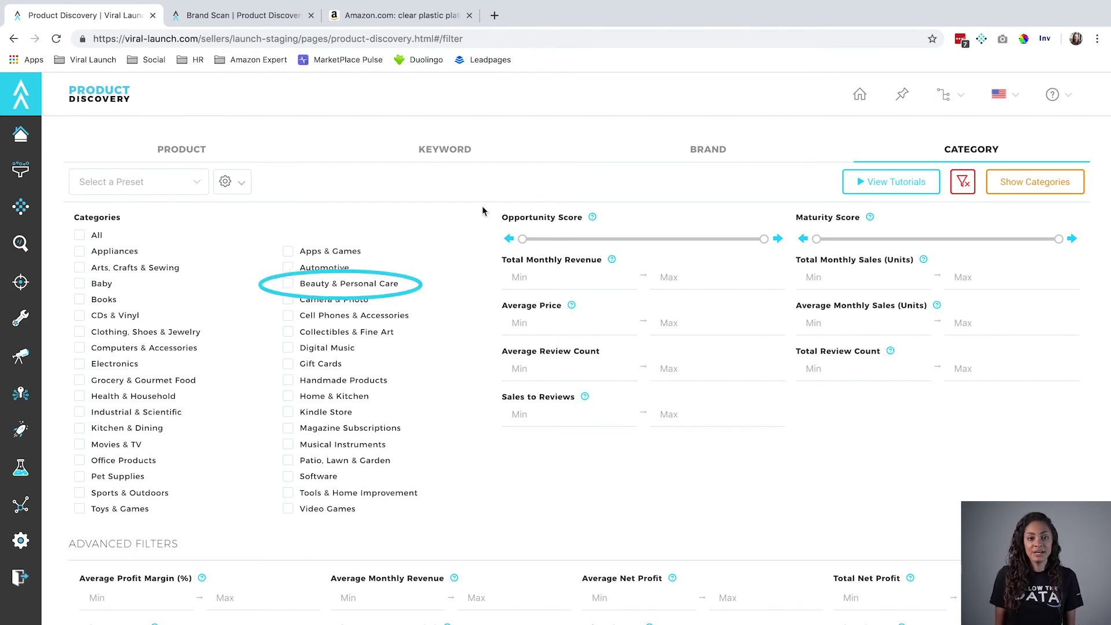
pyautogui.click(287, 284)
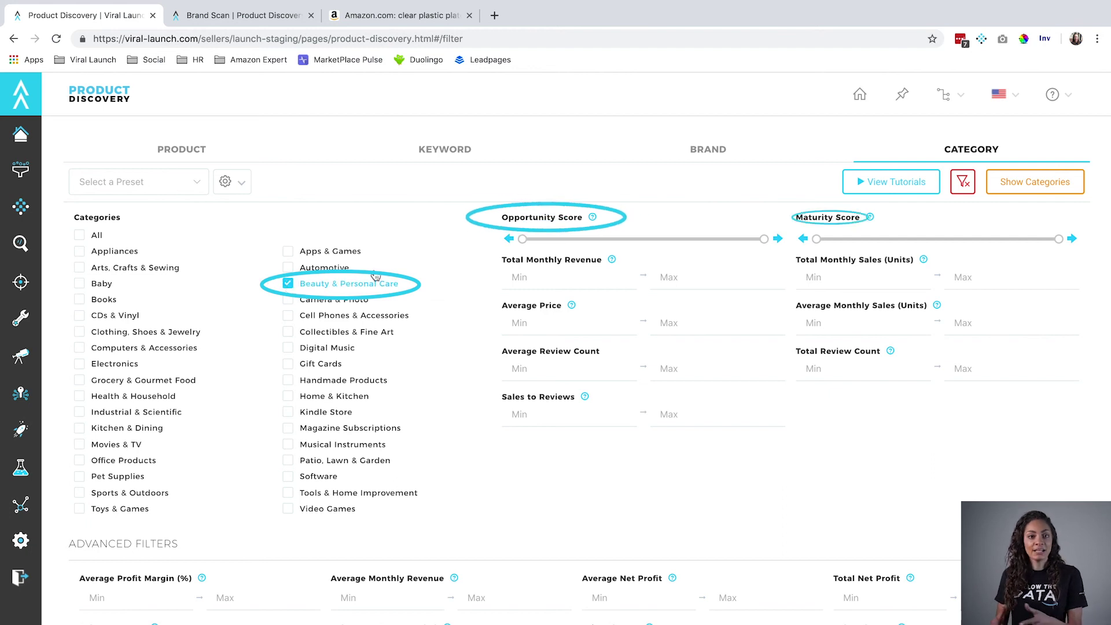
pyautogui.moveTo(586, 243); pyautogui.dragTo(692, 239)
pyautogui.moveTo(1065, 244); pyautogui.dragTo(909, 237)
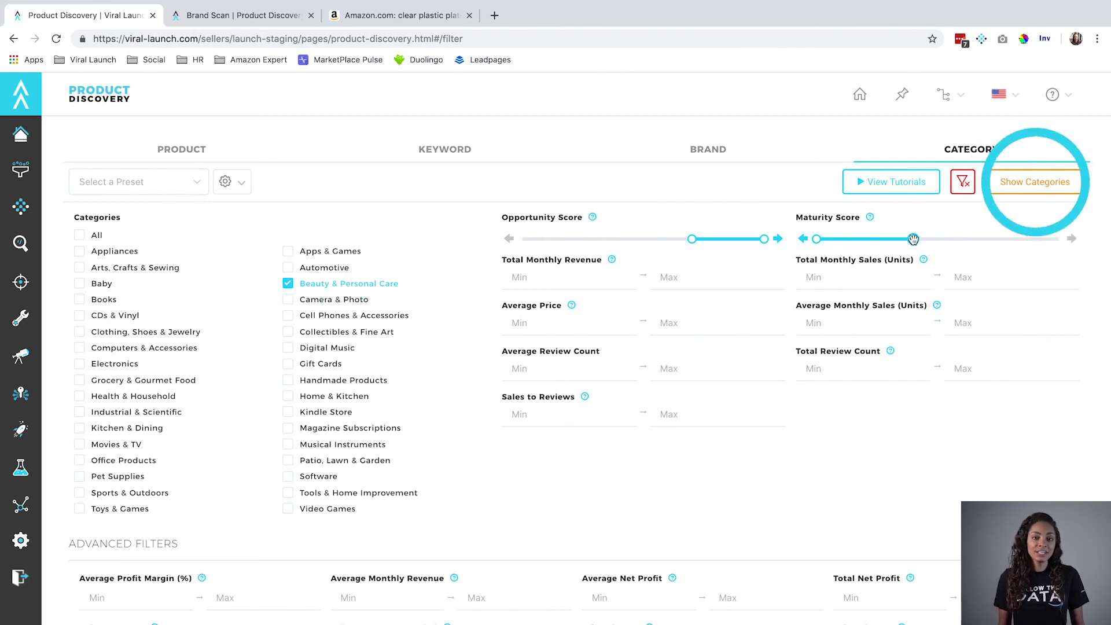
pyautogui.click(1020, 184)
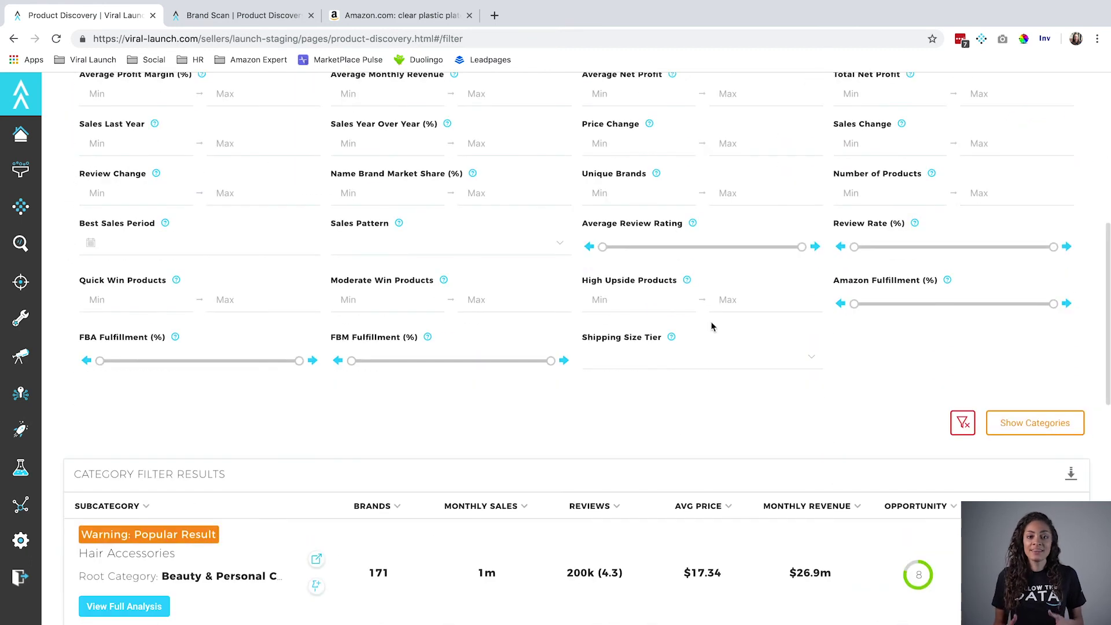
# - Open View Full Analysis for the Face subcategory from the category filter results
pyautogui.scroll(-4, 686, 419)
pyautogui.scroll(-2, 687, 424)
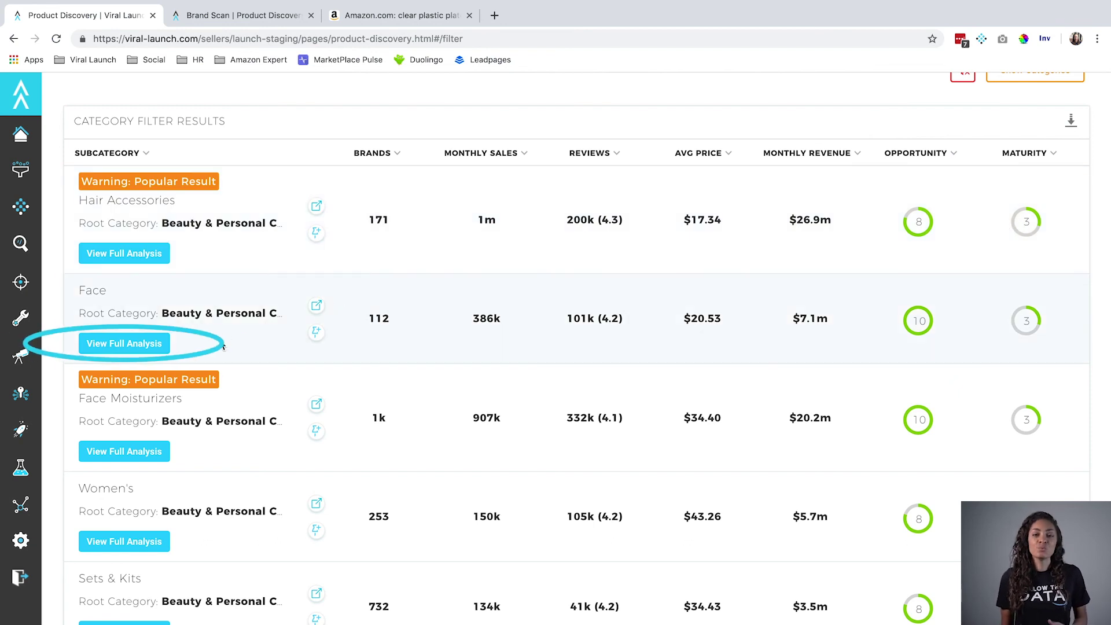
pyautogui.click(127, 346)
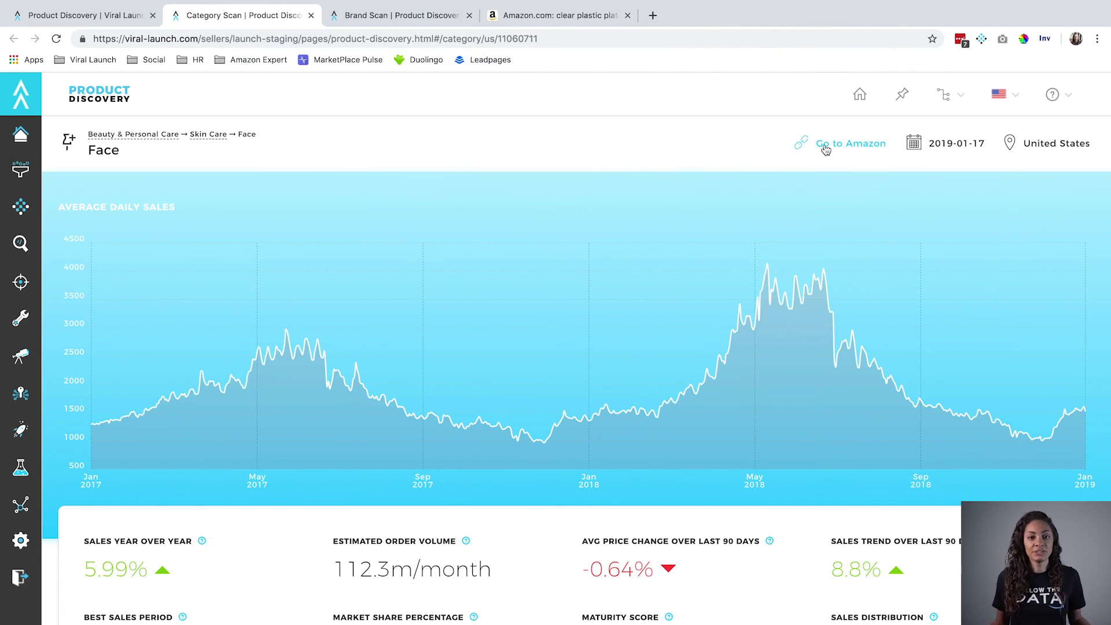
# - Scroll through the Face category scan's sales and order statistics
pyautogui.scroll(-3, 724, 264)
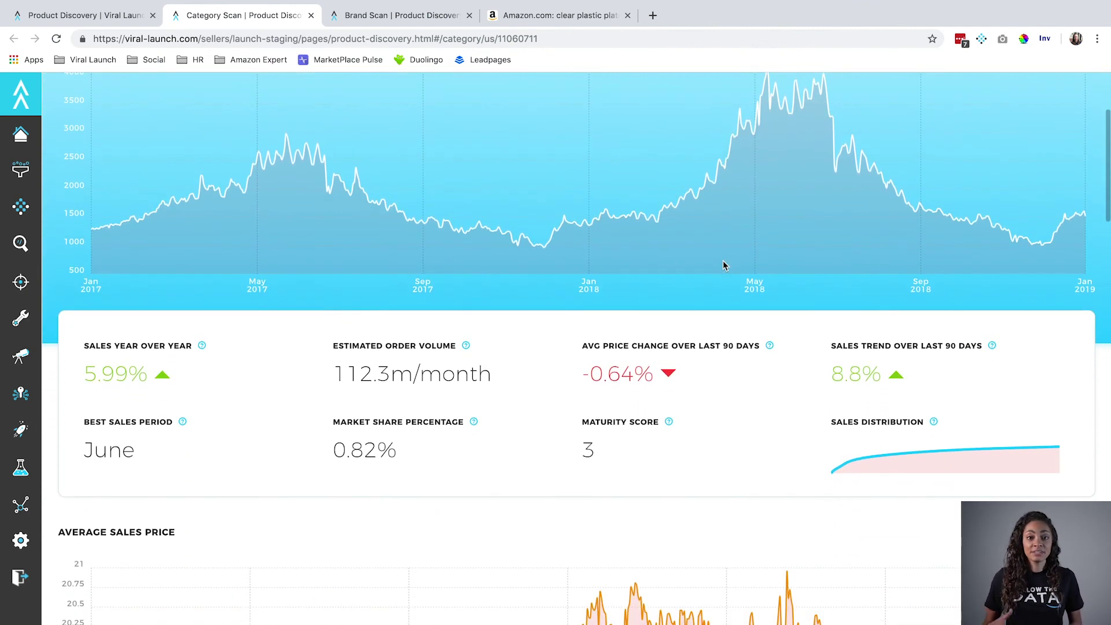
pyautogui.scroll(-2, 723, 265)
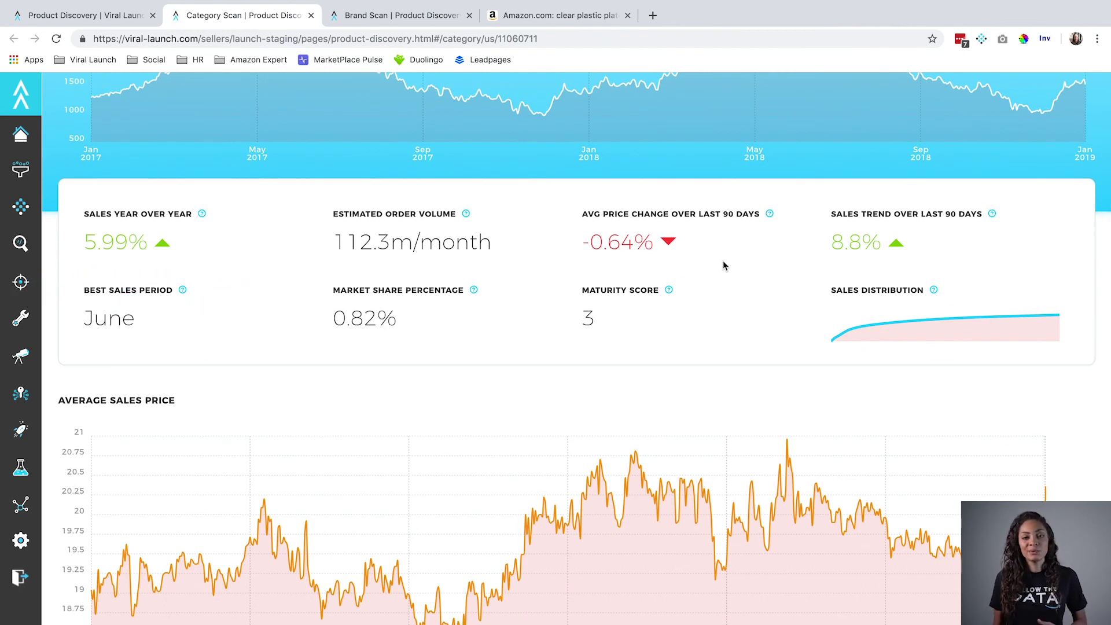
pyautogui.scroll(1, 724, 265)
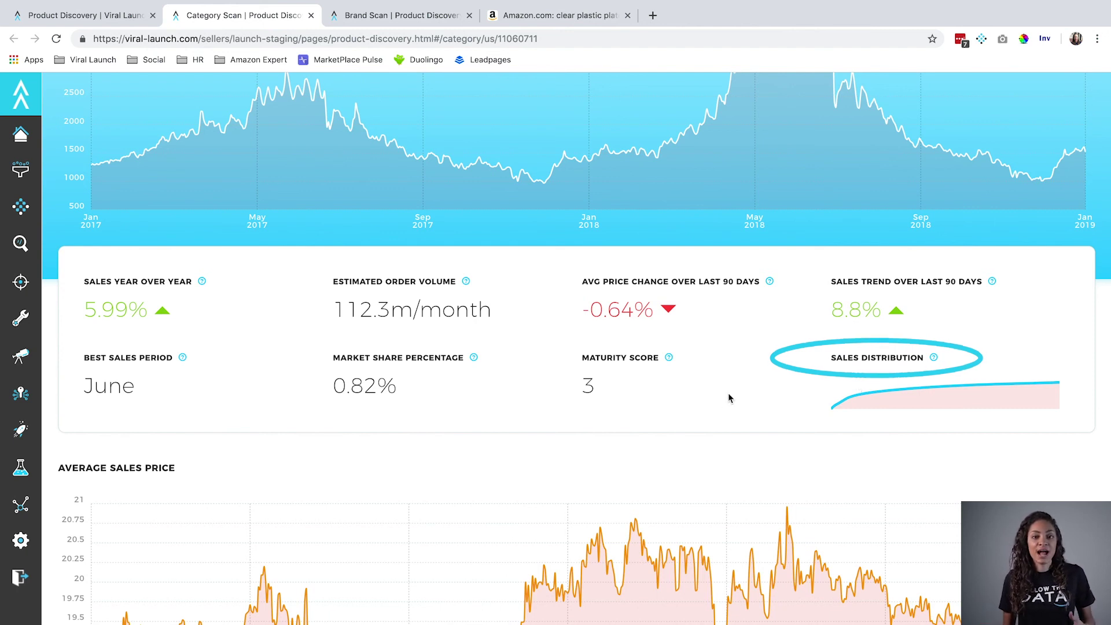
pyautogui.scroll(-4, 720, 394)
pyautogui.scroll(-5, 720, 399)
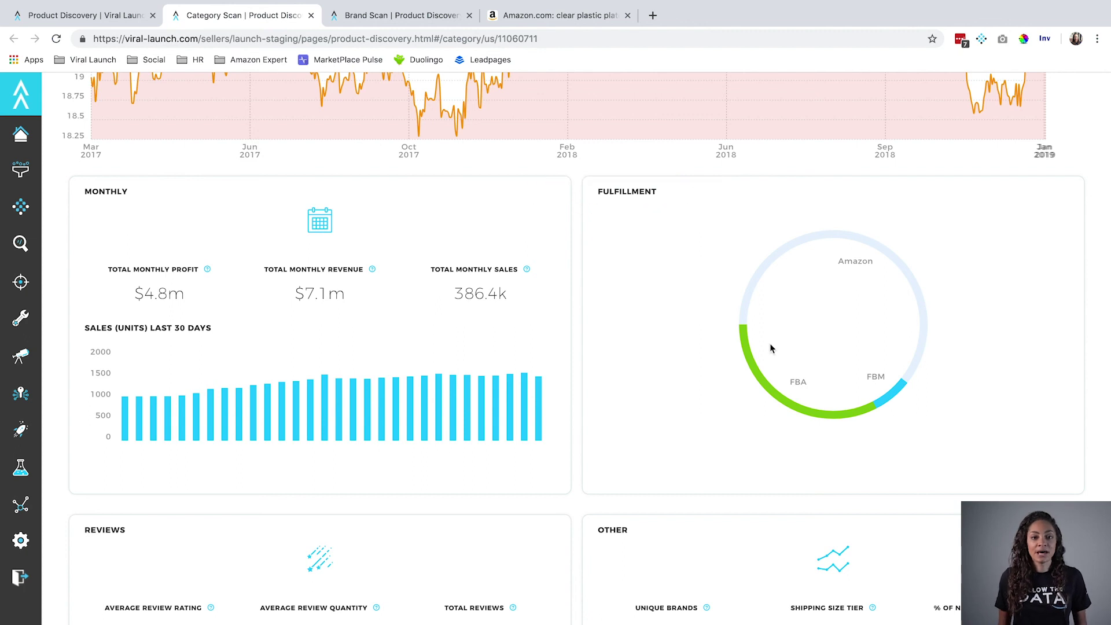
pyautogui.scroll(-10, 596, 441)
pyautogui.scroll(-2, 597, 442)
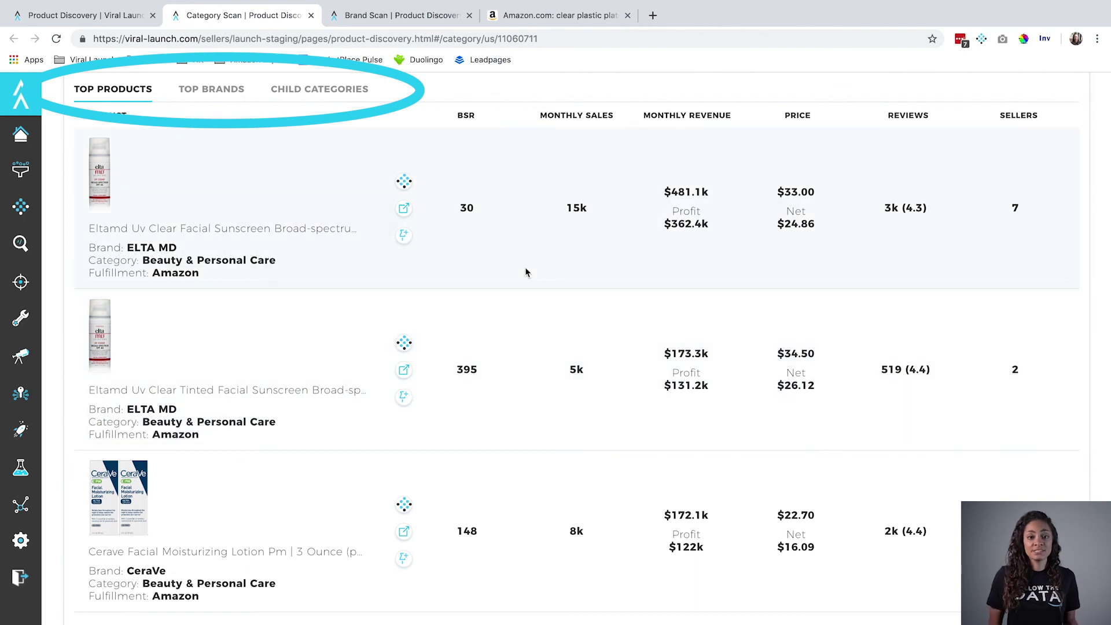
# - View the Face category's top brands and child categories, then return to the category filter results
pyautogui.click(231, 97)
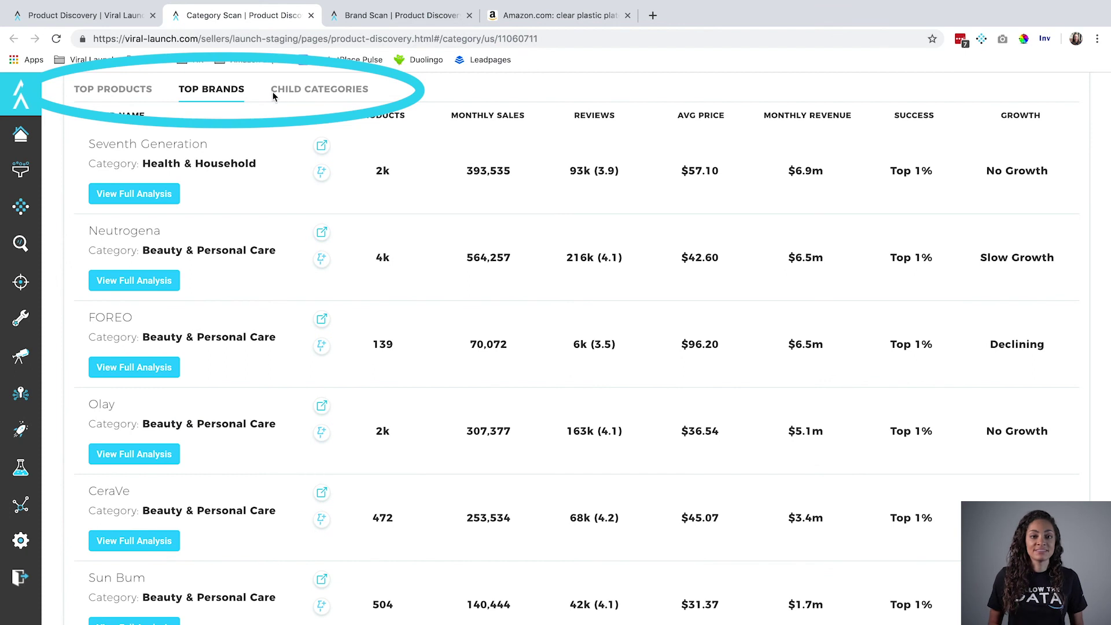
pyautogui.click(293, 95)
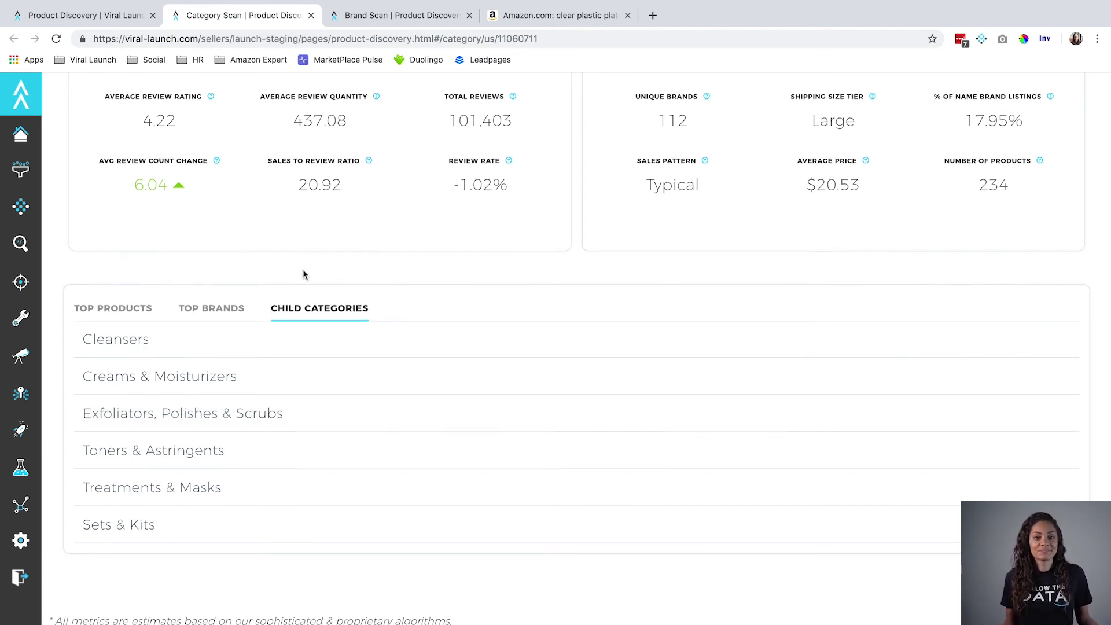
pyautogui.scroll(7, 303, 269)
pyautogui.click(141, 23)
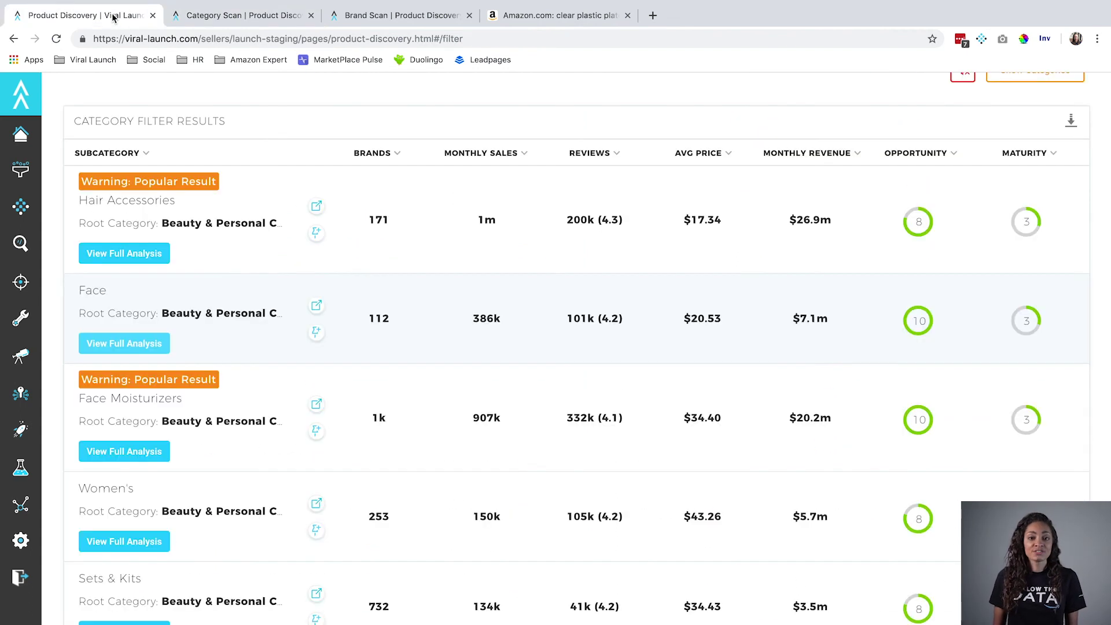
# - Keep the United States marketplace, glance at the help menu, and bring up the Select Category panel
pyautogui.scroll(10, 615, 235)
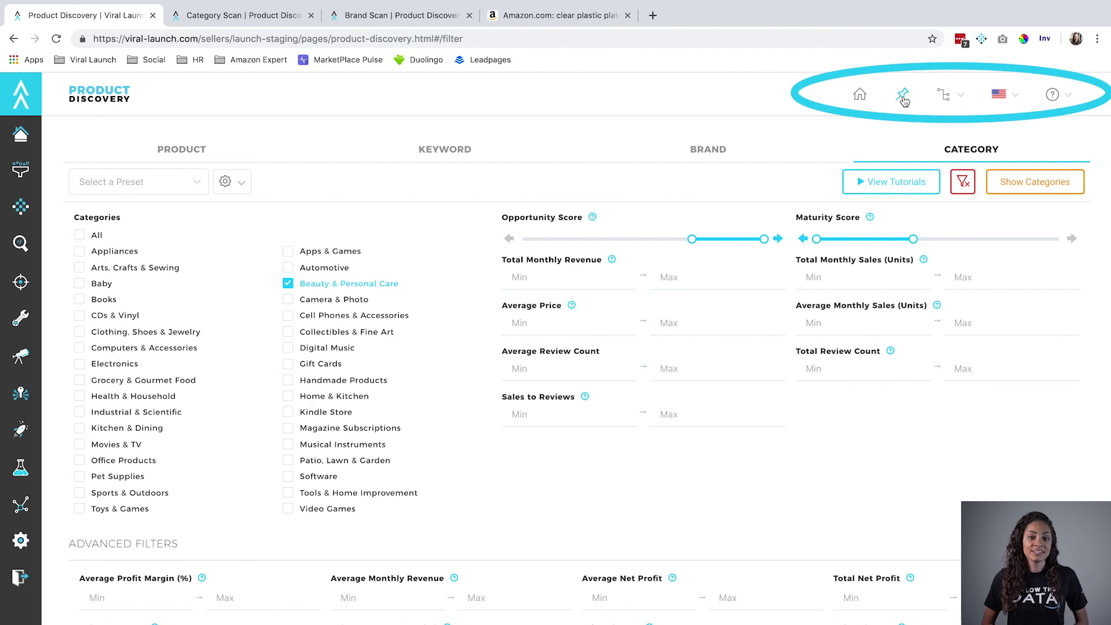
pyautogui.click(1014, 98)
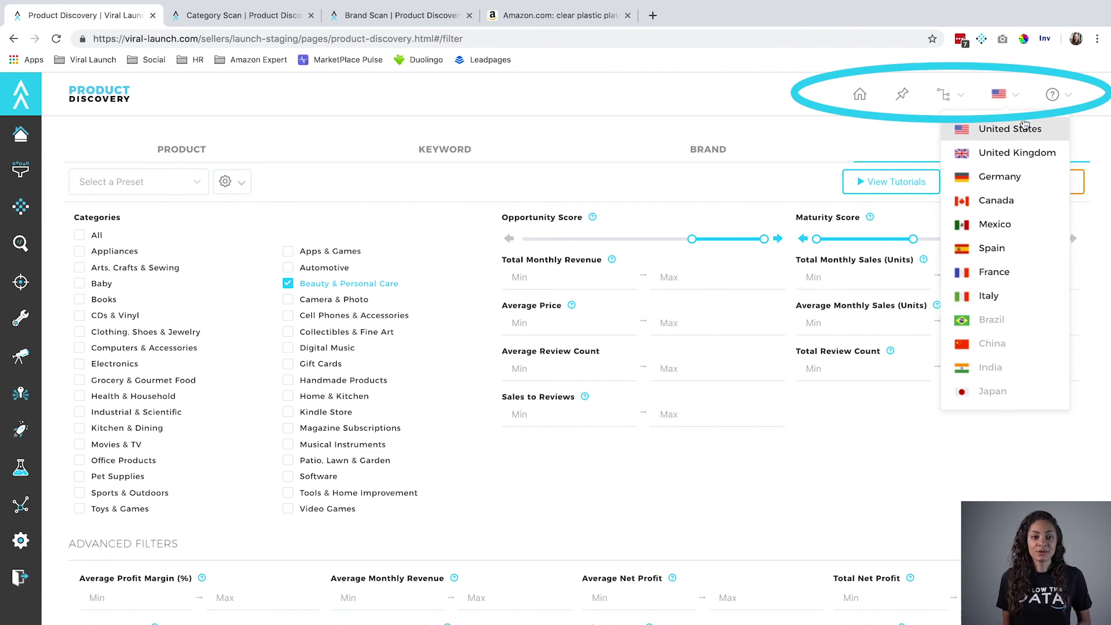
pyautogui.click(1017, 99)
pyautogui.click(1065, 102)
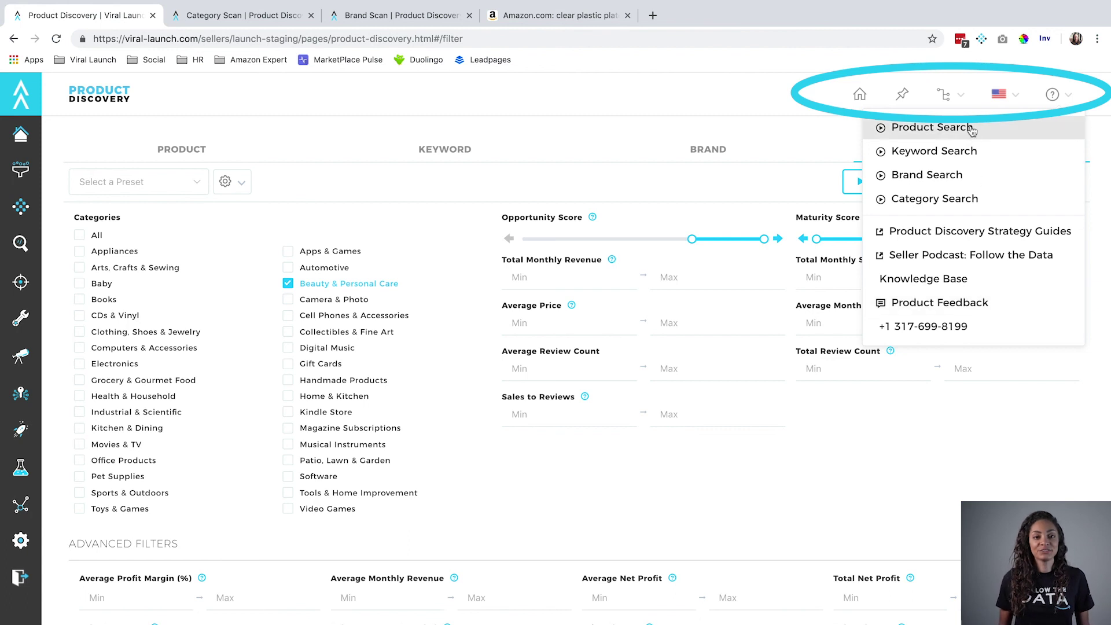
pyautogui.click(964, 102)
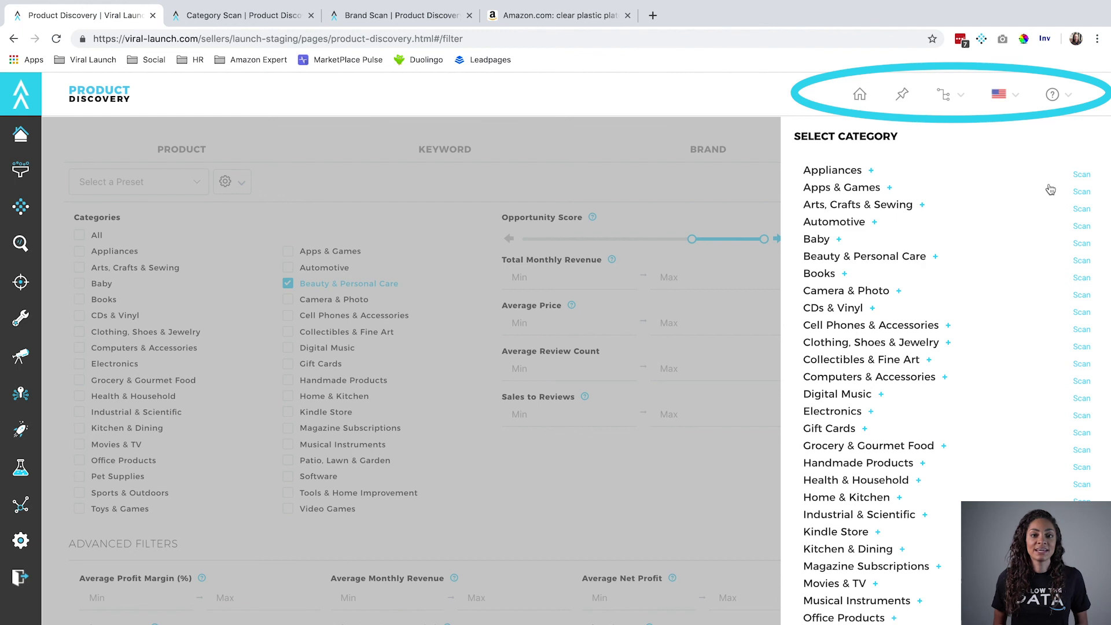
# - Start the Appliances category scan from the Select Category panel
pyautogui.click(1083, 179)
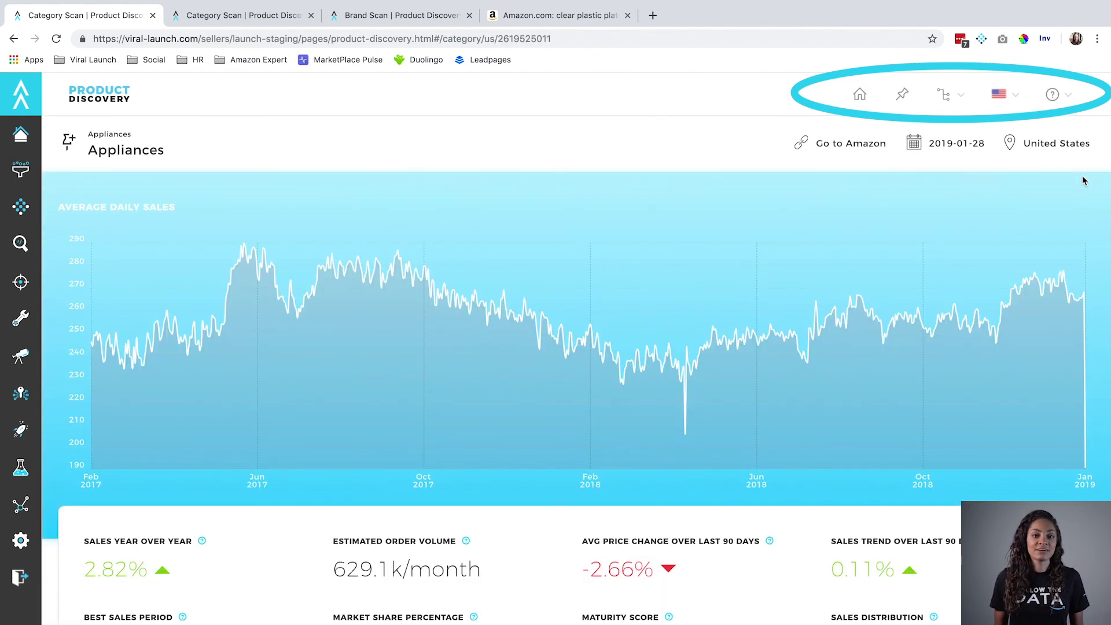